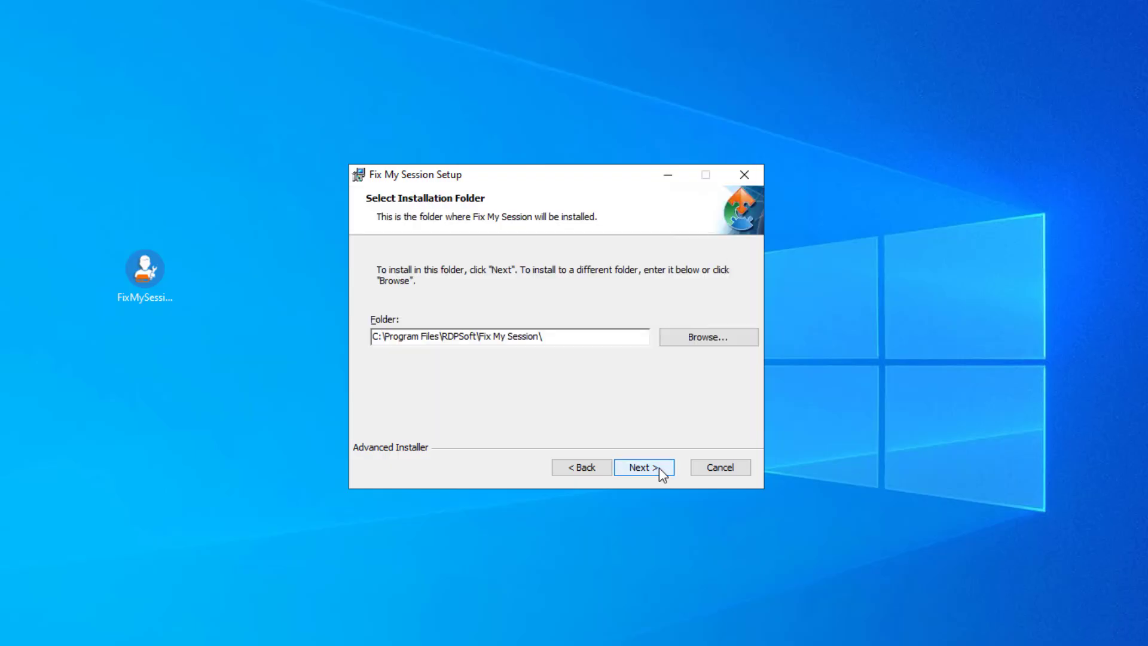
Install Fix My Session into the default RDPSoft folder, finish the wizard, and delete the installer.
{"action": "left_click", "coordinate": [659, 468]}
{"action": "left_click", "coordinate": [659, 468]}
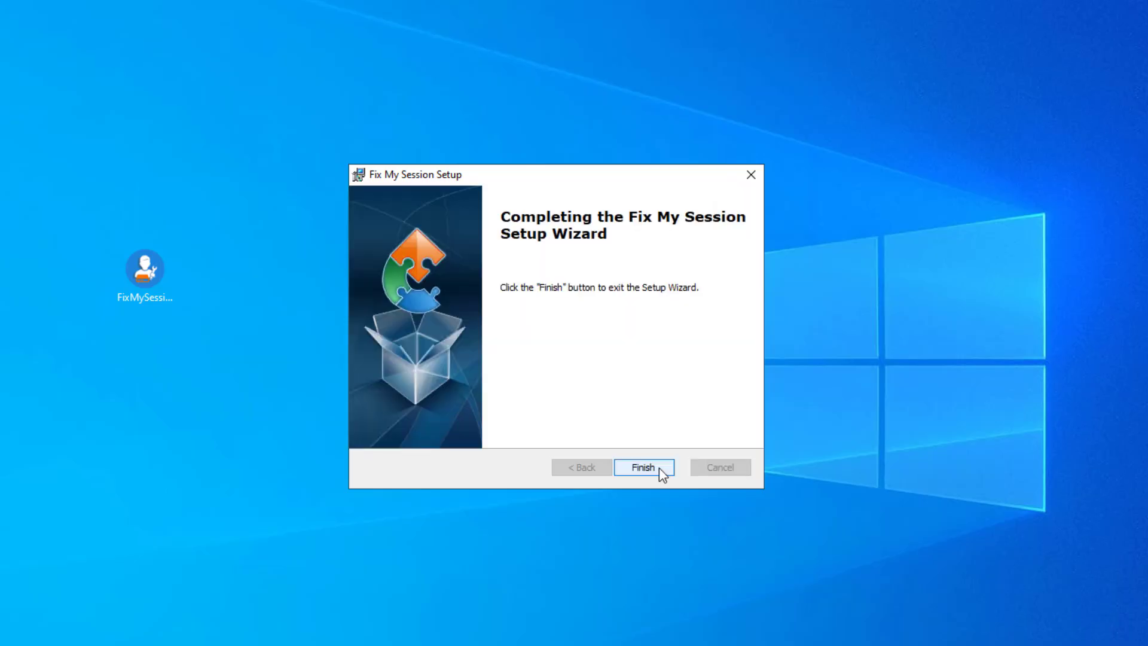
{"action": "left_click", "coordinate": [660, 467]}
{"action": "key", "text": "Delete"}
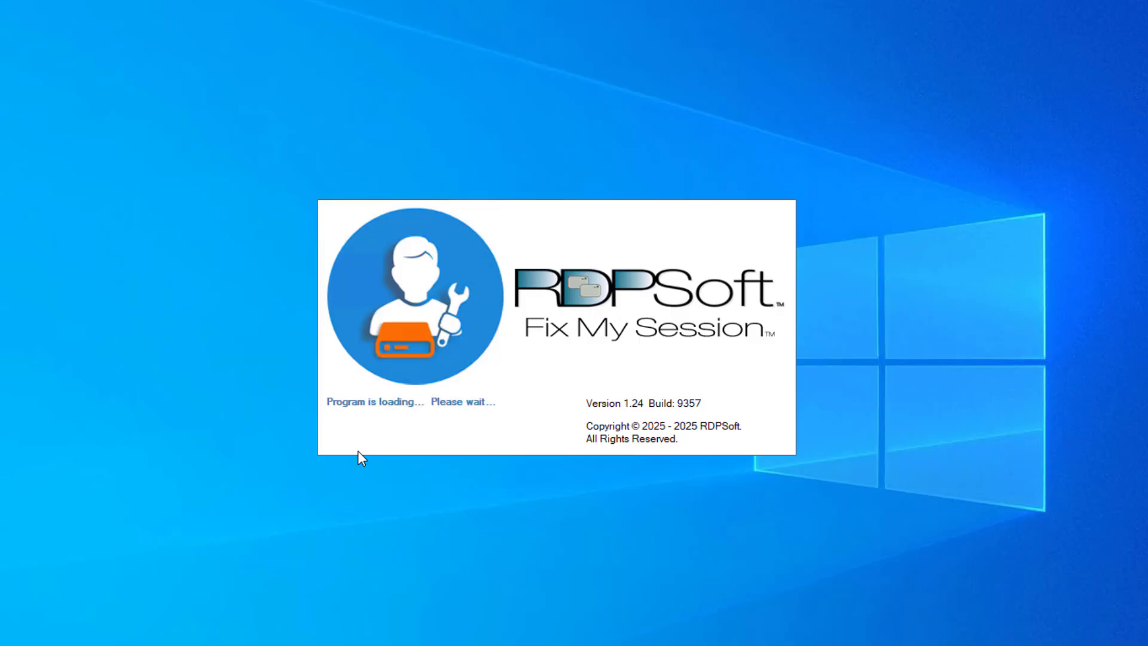
Accept the profile-backup disclaimer with 'I Agree', then install the license and confirm the restart.
{"action": "left_click", "coordinate": [466, 458]}
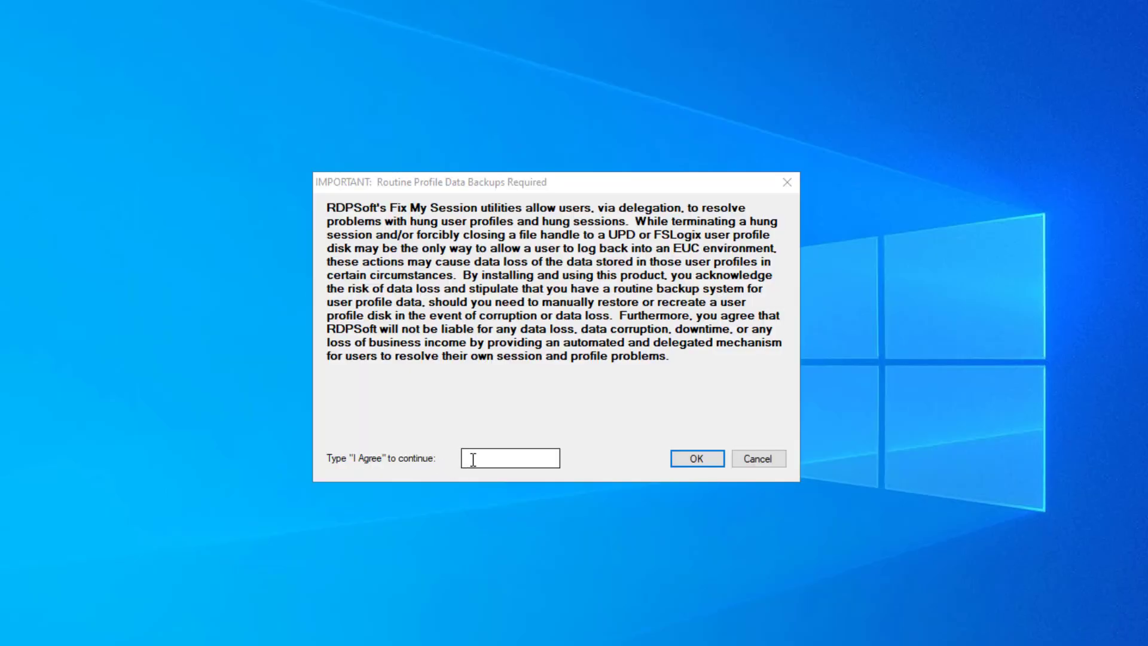
{"action": "type", "text": "I Agree"}
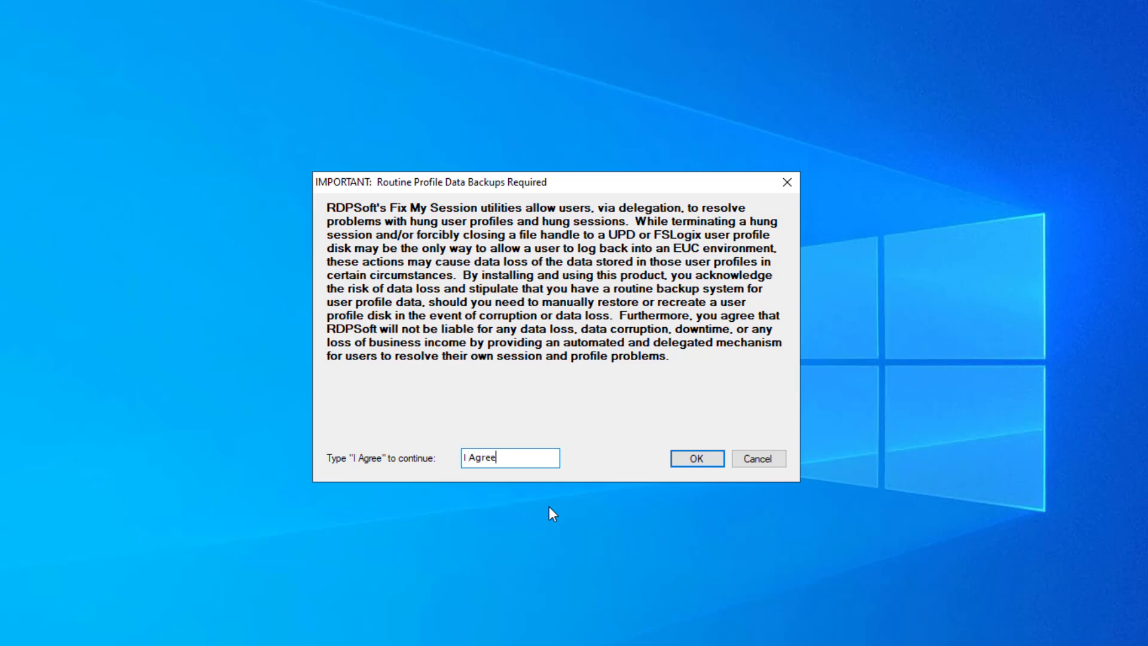
{"action": "left_click", "coordinate": [696, 458]}
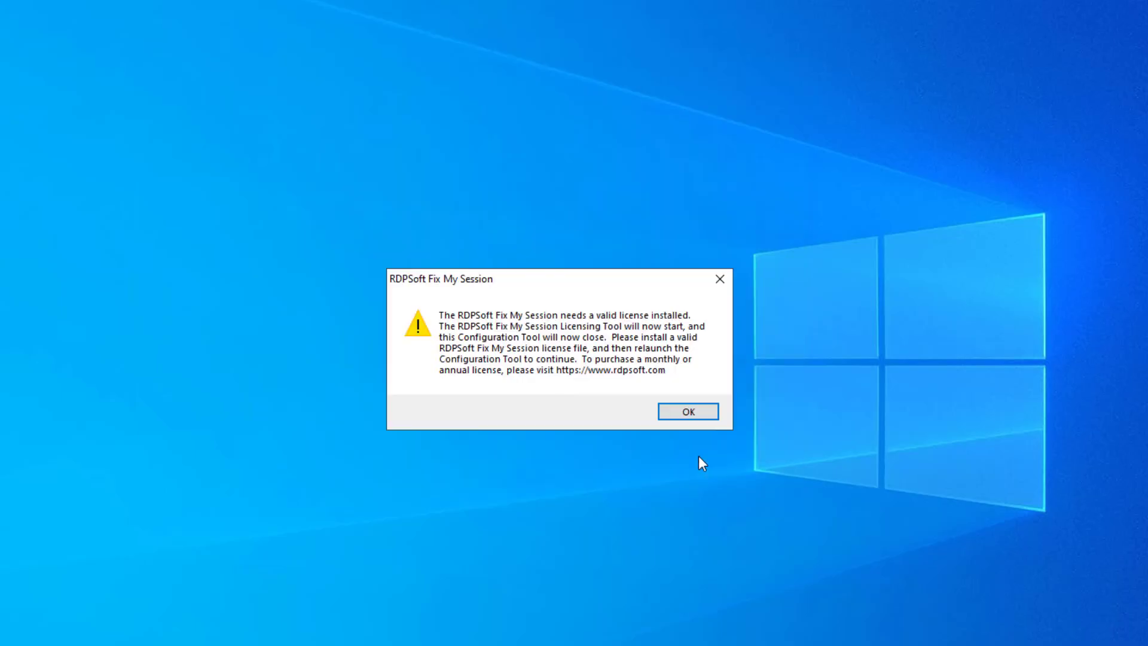
{"action": "left_click", "coordinate": [689, 413]}
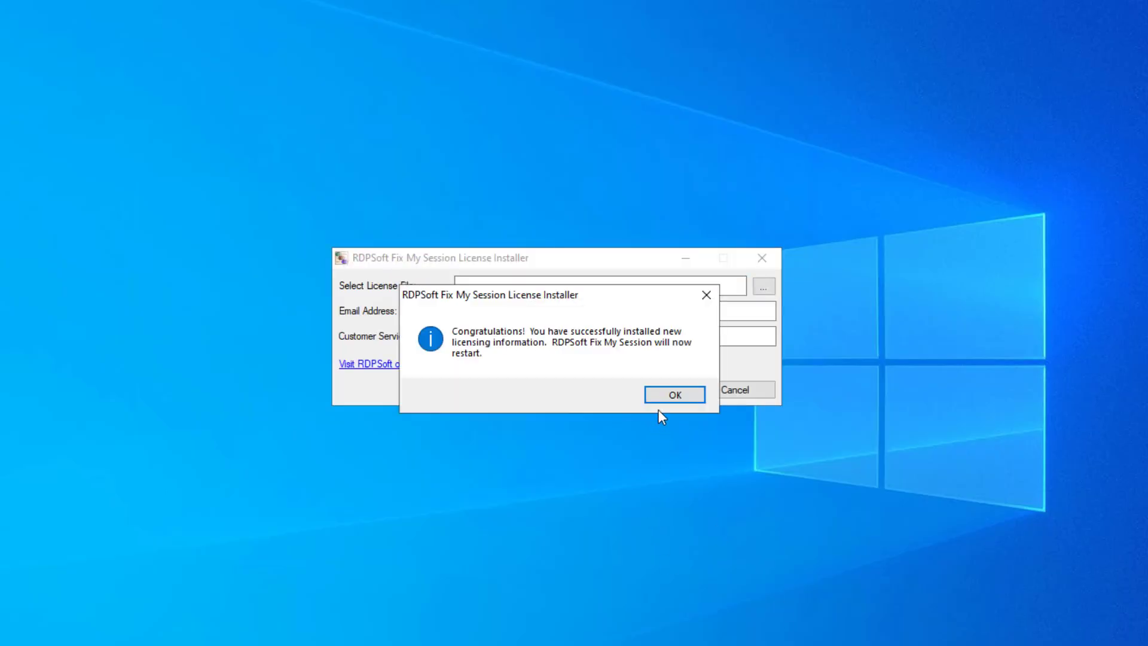
{"action": "left_click", "coordinate": [666, 399]}
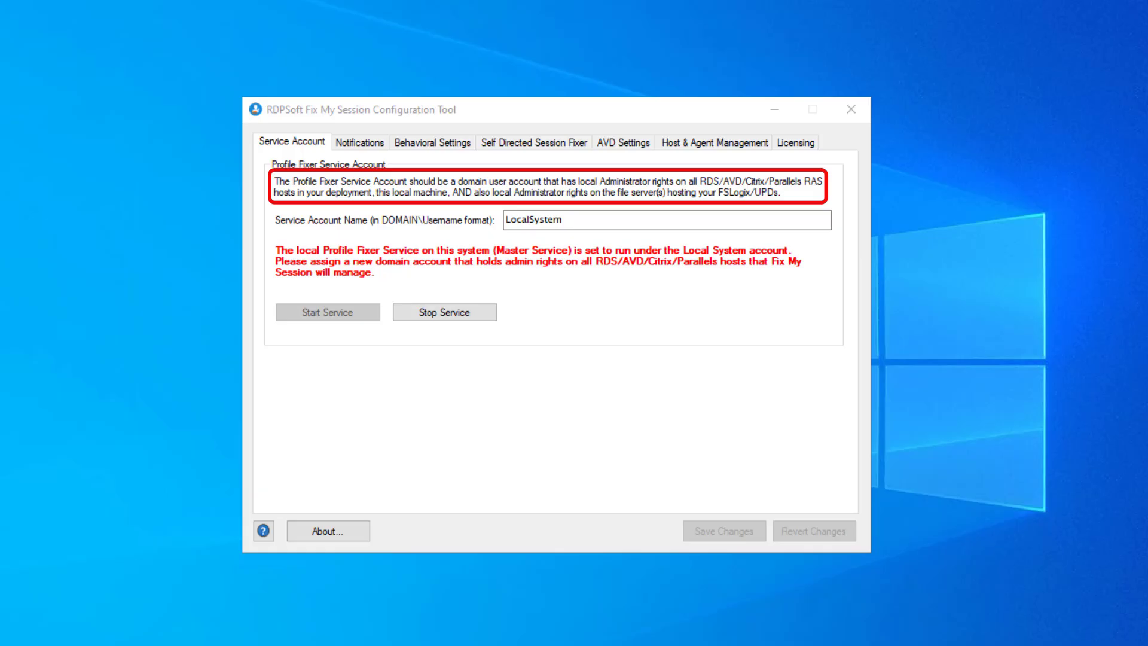
Replace LocalSystem with the service account MYDOMAIN\FixMySessionAdmin.
{"action": "left_click_drag", "start_coordinate": [567, 220], "coordinate": [454, 214]}
{"action": "type", "text": "MY"}
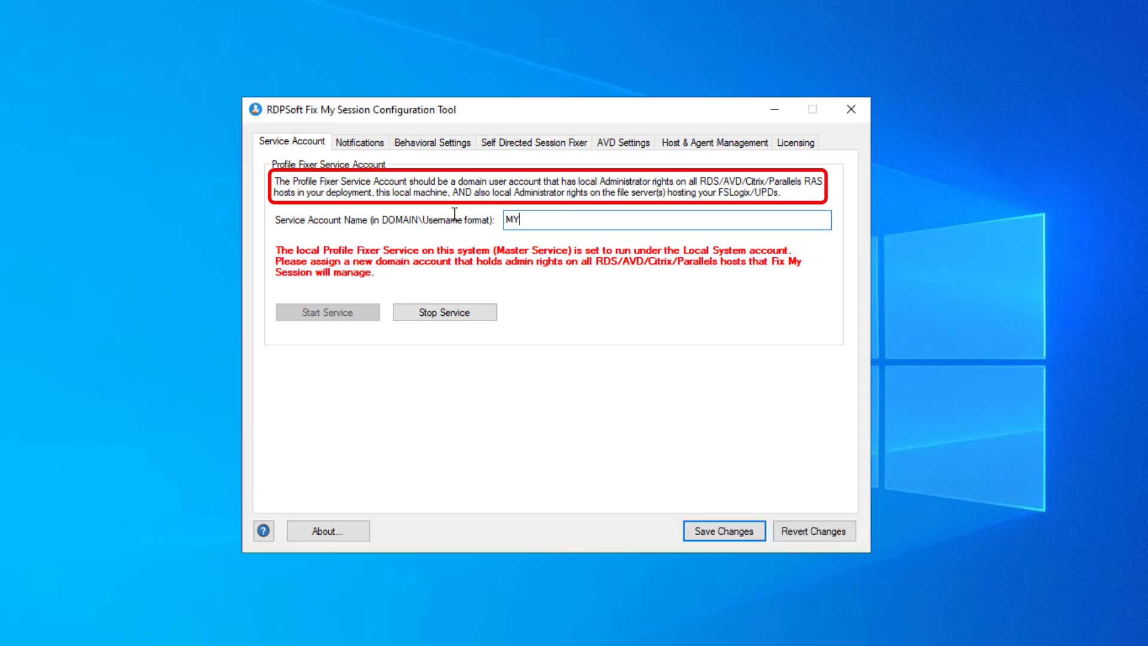
{"action": "type", "text": "DOMAIN\\FixMySessionAdmin"}
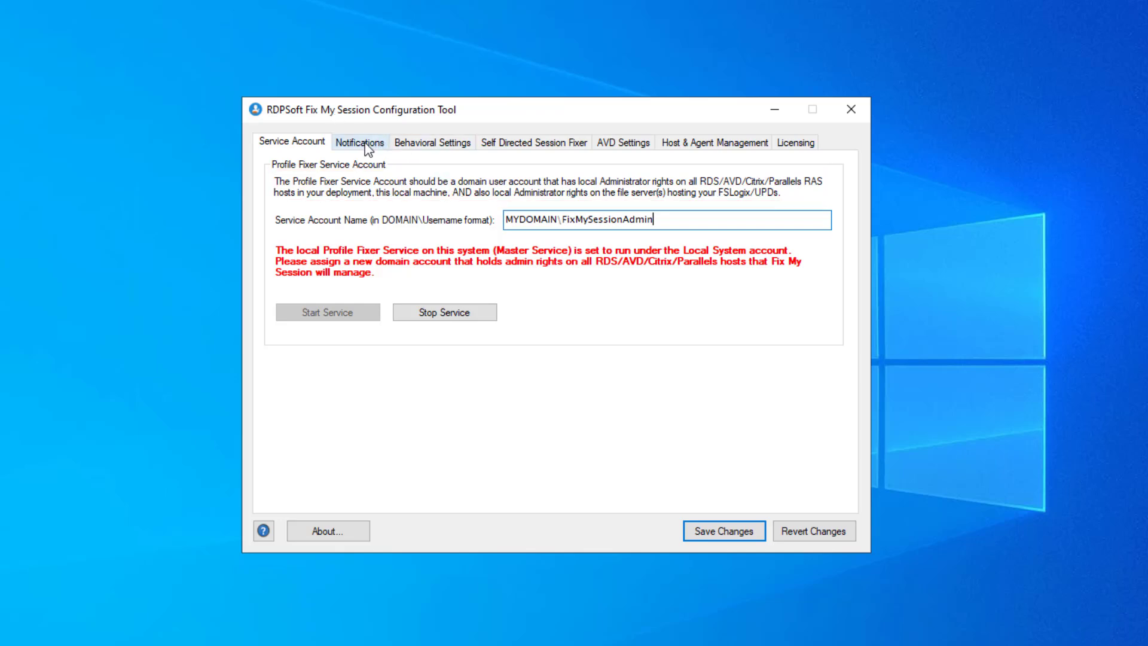
{"action": "left_click", "coordinate": [366, 145]}
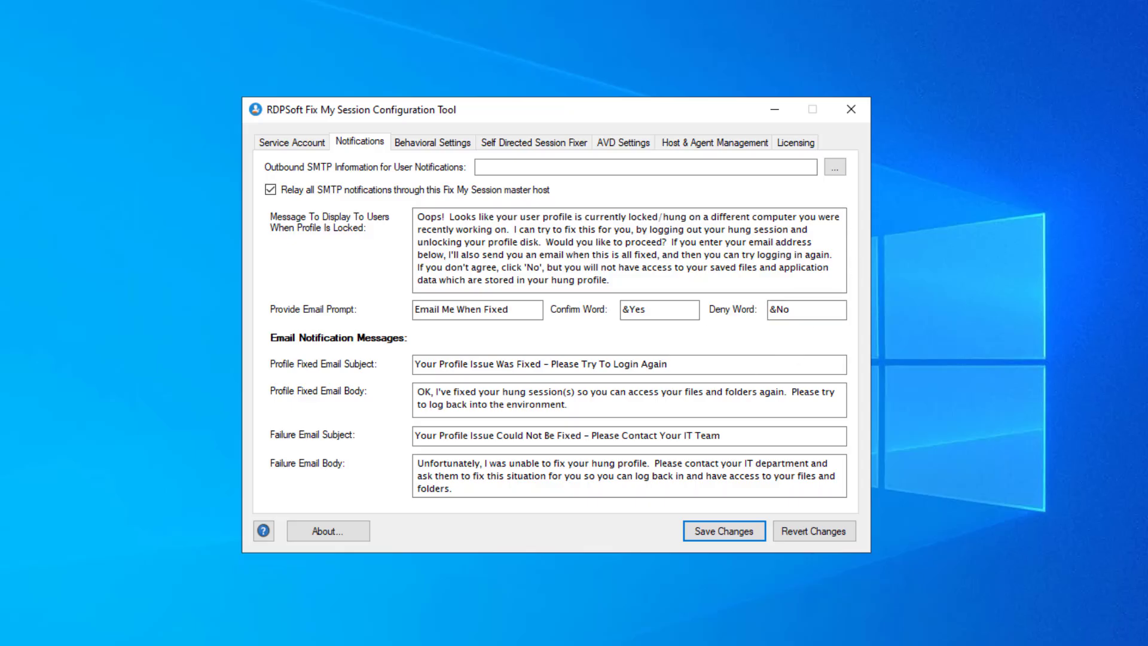
Enter SMTP server 10.32.0.100, port 25 and the sender e-mail address in the email preferences.
{"action": "left_click", "coordinate": [492, 170]}
{"action": "left_click", "coordinate": [842, 168]}
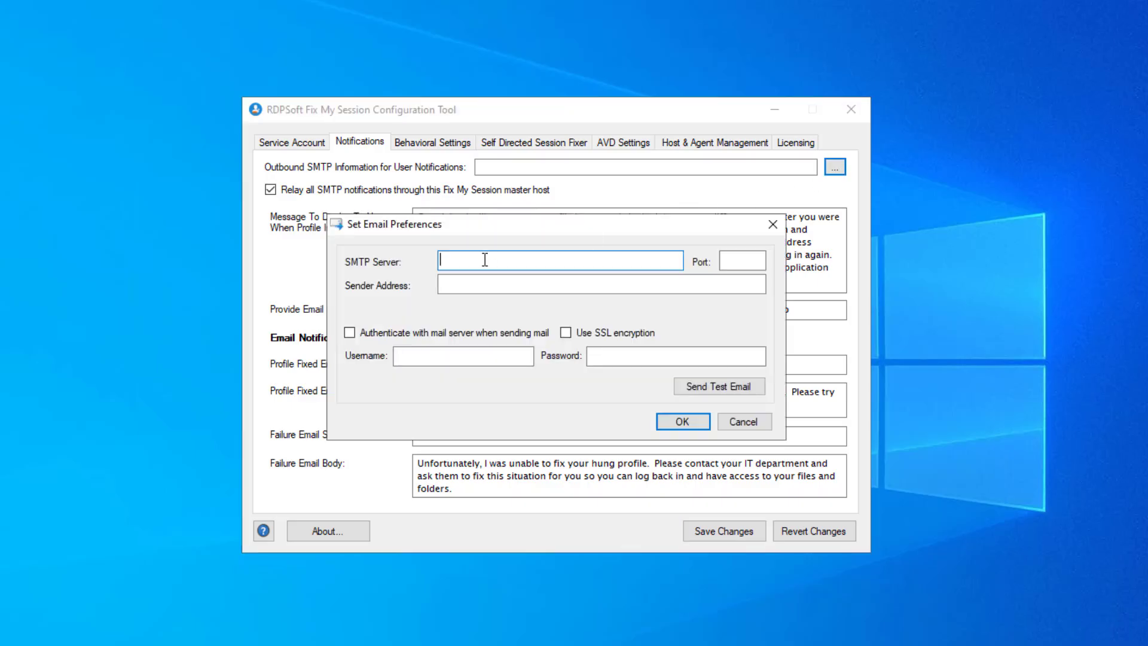
{"action": "key", "text": "Tab"}
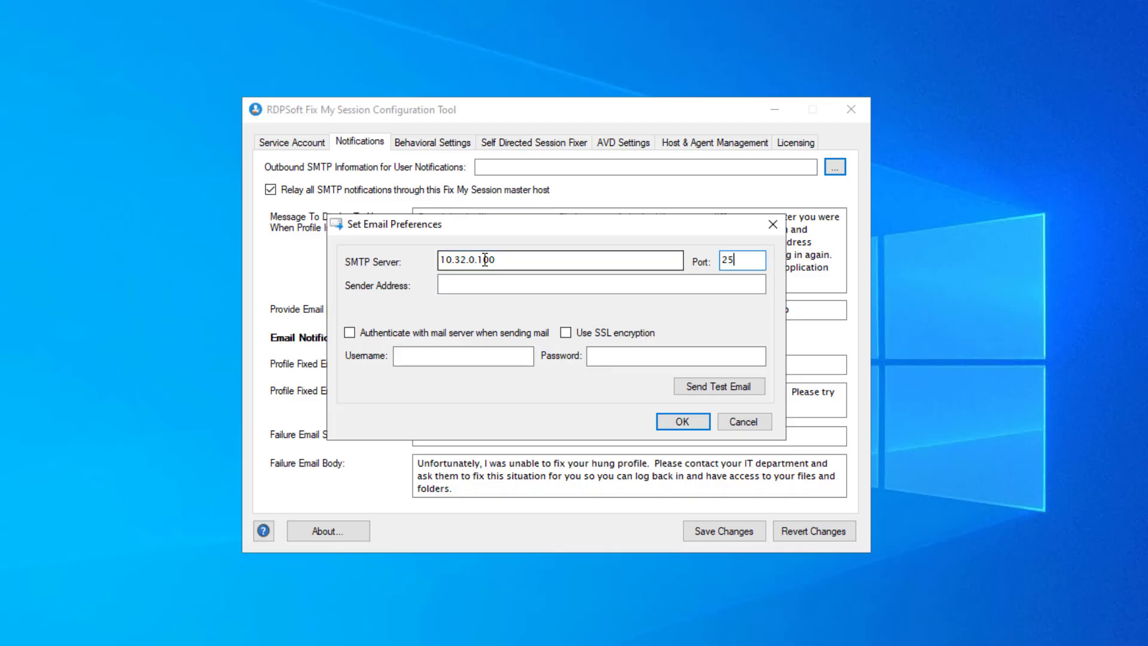
{"action": "key", "text": "Tab"}
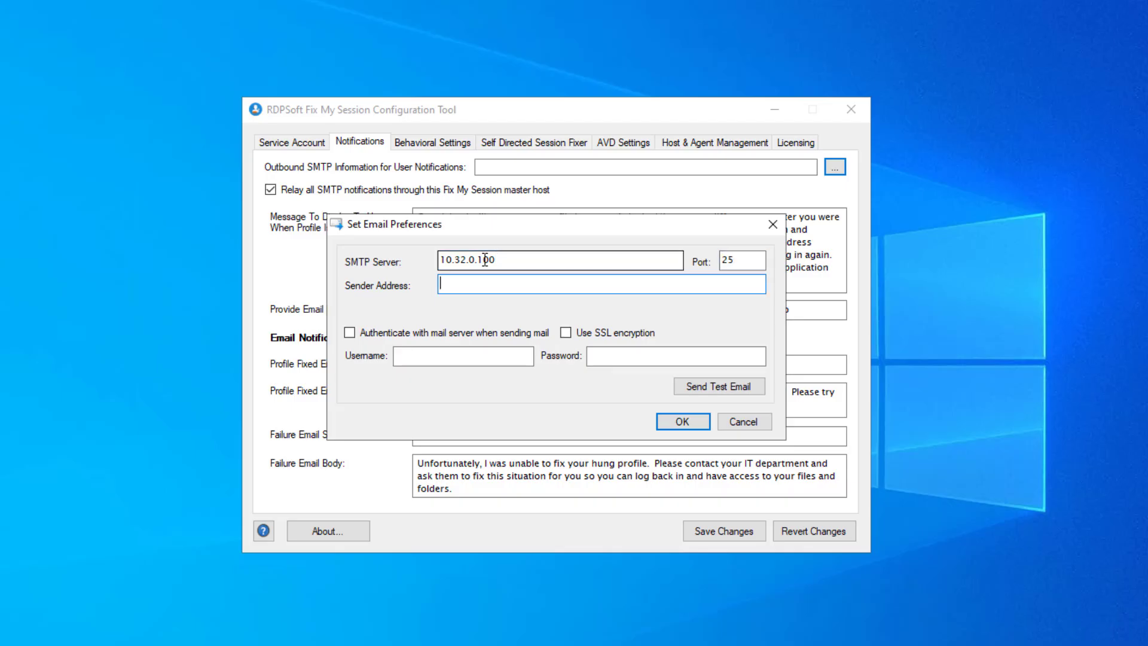
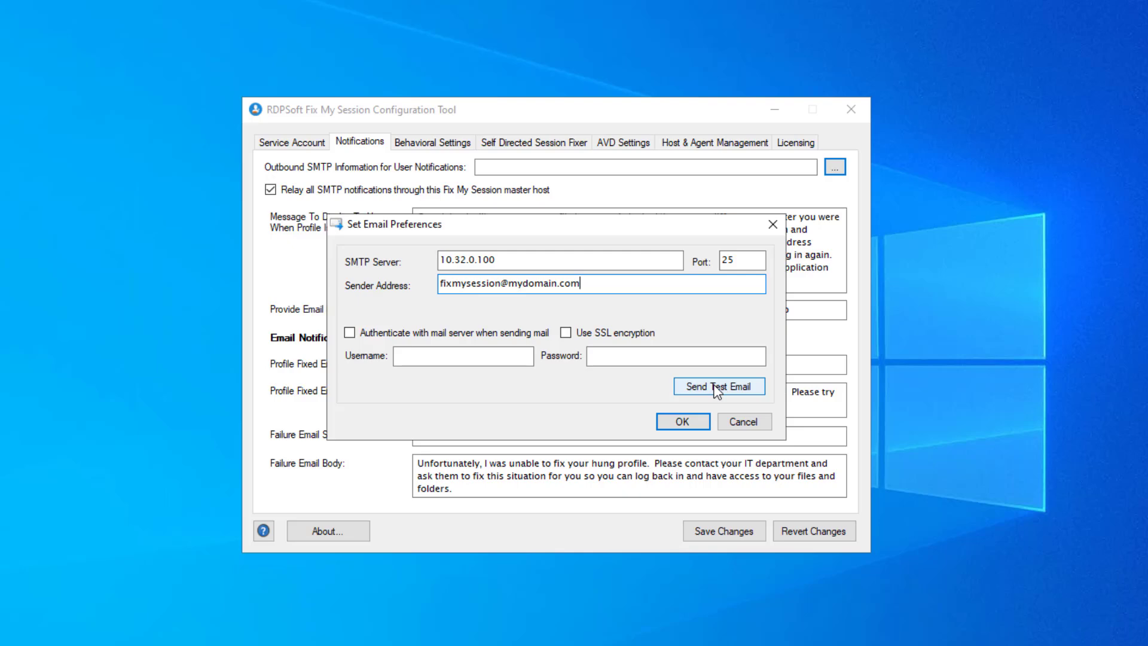
Apply the email preferences so Outbound SMTP shows 10.32.0.100 on port 25.
{"action": "left_click", "coordinate": [676, 426]}
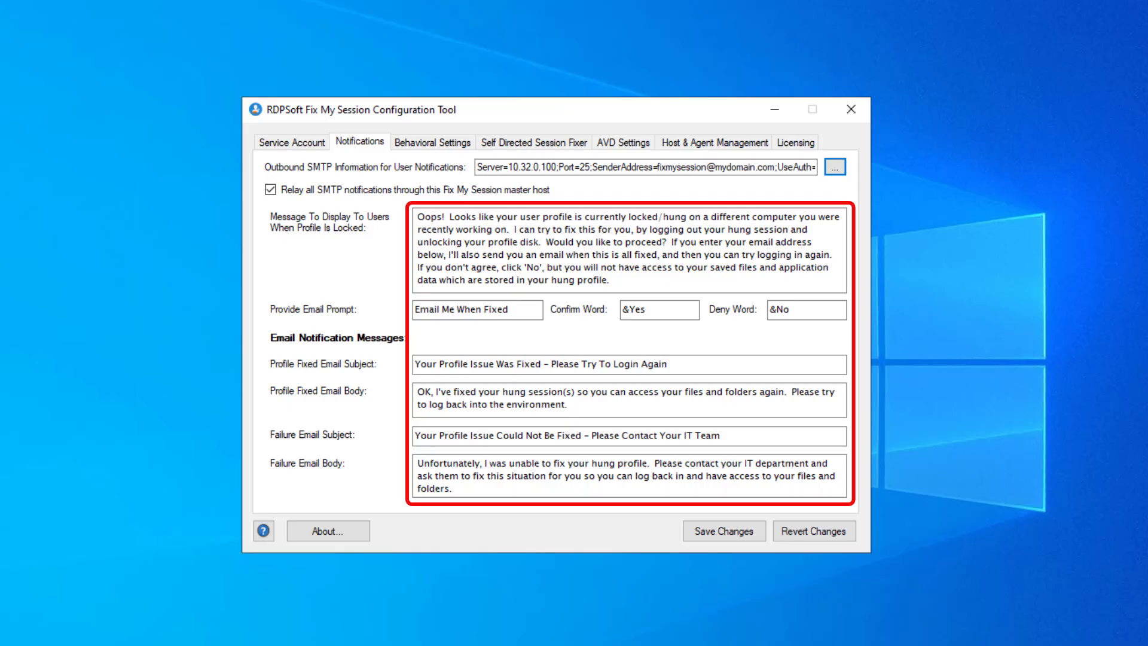
Review the Behavioral Settings, then bring up the Self Directed Session Fixer settings.
{"action": "left_click", "coordinate": [417, 143]}
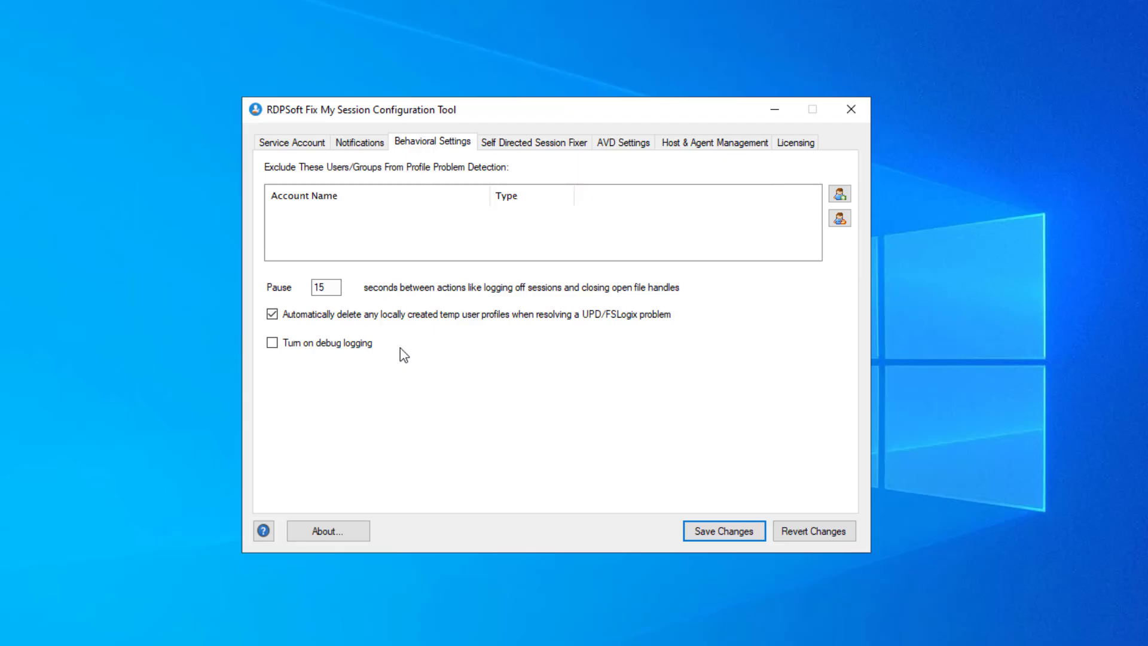
{"action": "left_click", "coordinate": [547, 144]}
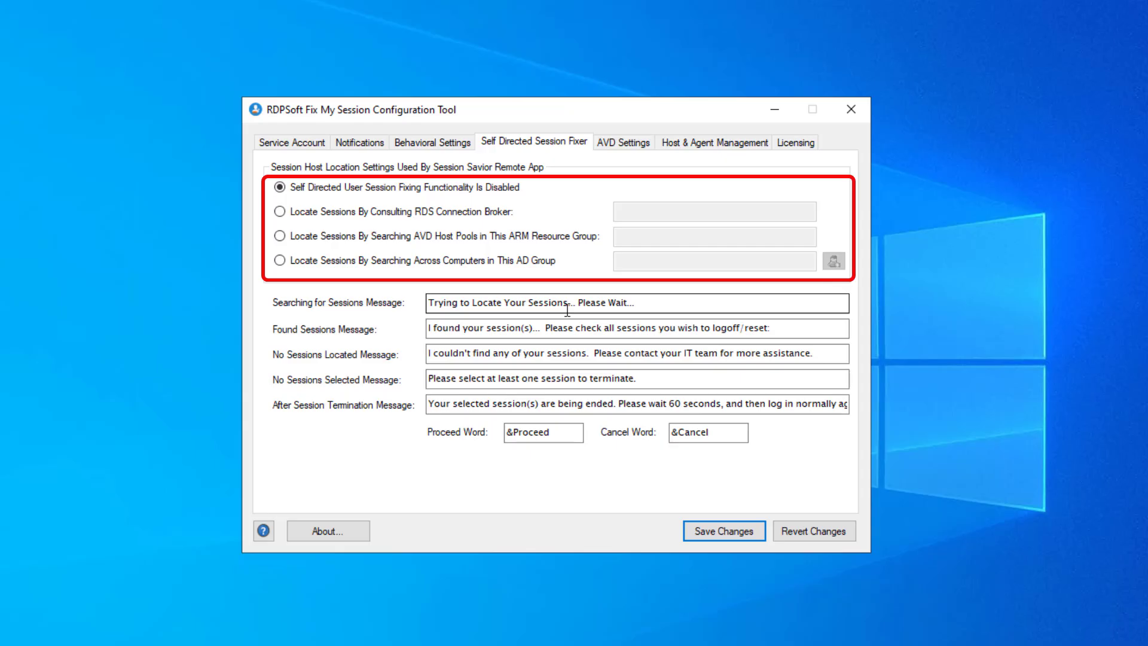
Choose locating sessions via RDS Connection Broker and try entering rdsbroker1,rdsbroker2 as broker names.
{"action": "left_click", "coordinate": [424, 214]}
{"action": "left_click", "coordinate": [633, 216]}
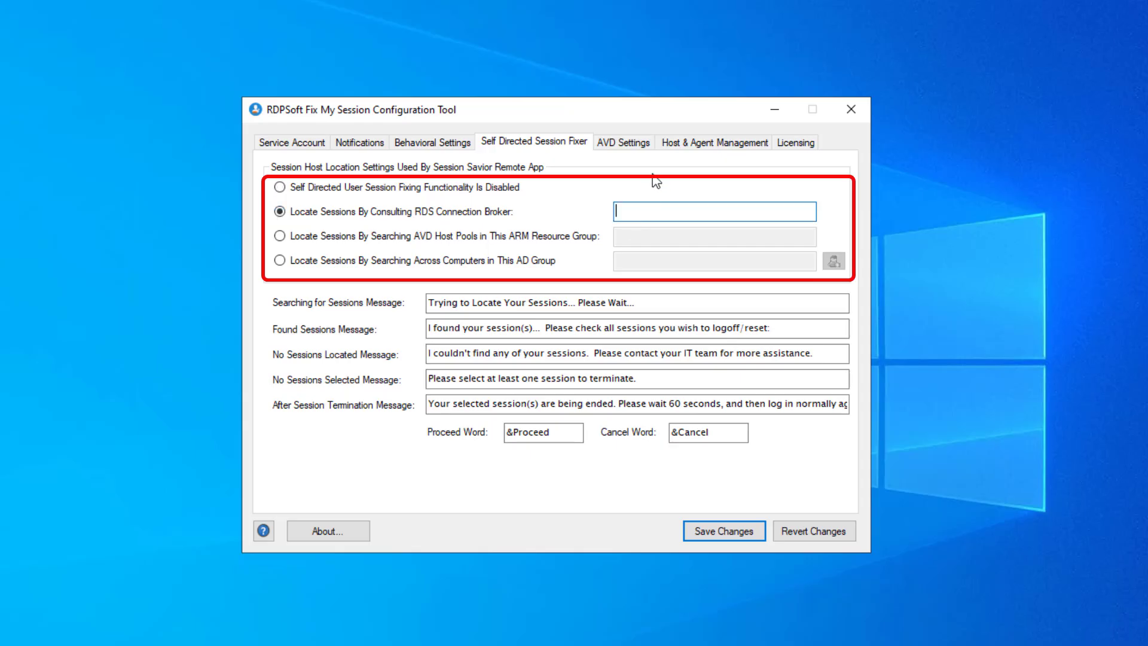
{"action": "type", "text": "brok"}
{"action": "key", "text": "BackSpace"}
{"action": "key", "text": "BackSpace"}
{"action": "key", "text": "BackSpace"}
{"action": "key", "text": "BackSpace"}
{"action": "key", "text": "BackSpace"}
{"action": "key", "text": "BackSpace"}
{"action": "type", "text": "rds"}
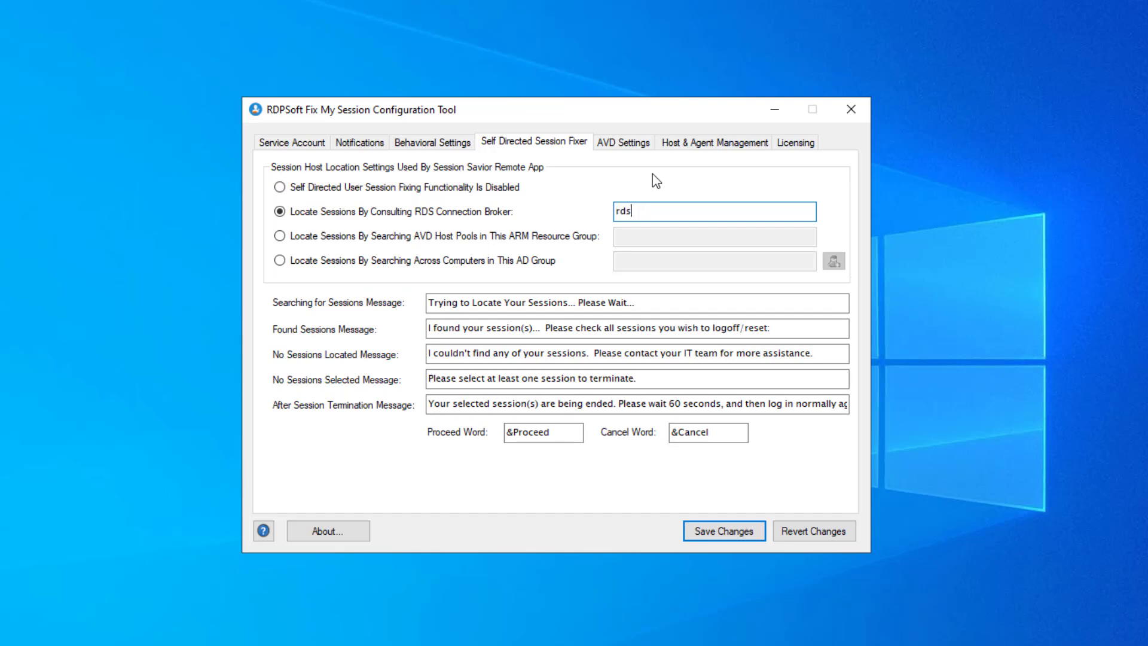
{"action": "type", "text": "broker1,rdsbroker2"}
{"action": "key", "text": "BackSpace"}
{"action": "key", "text": "BackSpace"}
{"action": "key", "text": "BackSpace"}
{"action": "key", "text": "BackSpace"}
{"action": "key", "text": "BackSpace"}
{"action": "key", "text": "BackSpace"}
{"action": "key", "text": "BackSpace"}
{"action": "key", "text": "BackSpace"}
{"action": "key", "text": "BackSpace"}
{"action": "key", "text": "BackSpace"}
{"action": "key", "text": "BackSpace"}
Try the AVD host pool option with resource group myavdresourcegroup, then the AD group option.
{"action": "left_click", "coordinate": [274, 239]}
{"action": "left_click", "coordinate": [622, 238]}
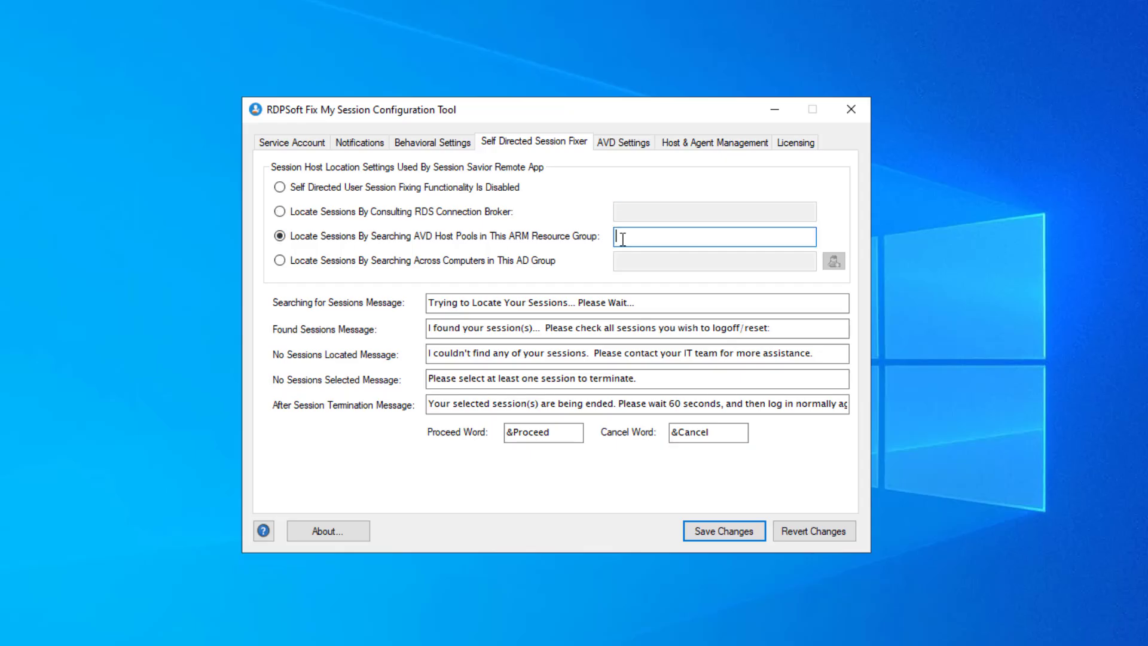
{"action": "type", "text": "myavdresourcegroup"}
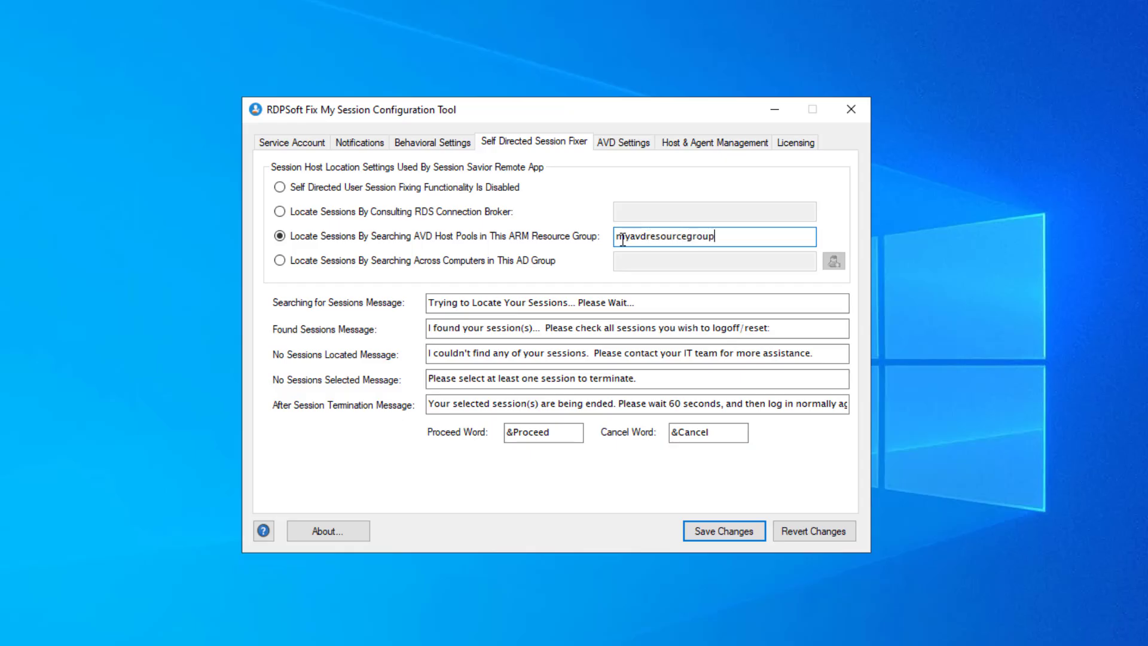
{"action": "left_click", "coordinate": [520, 263]}
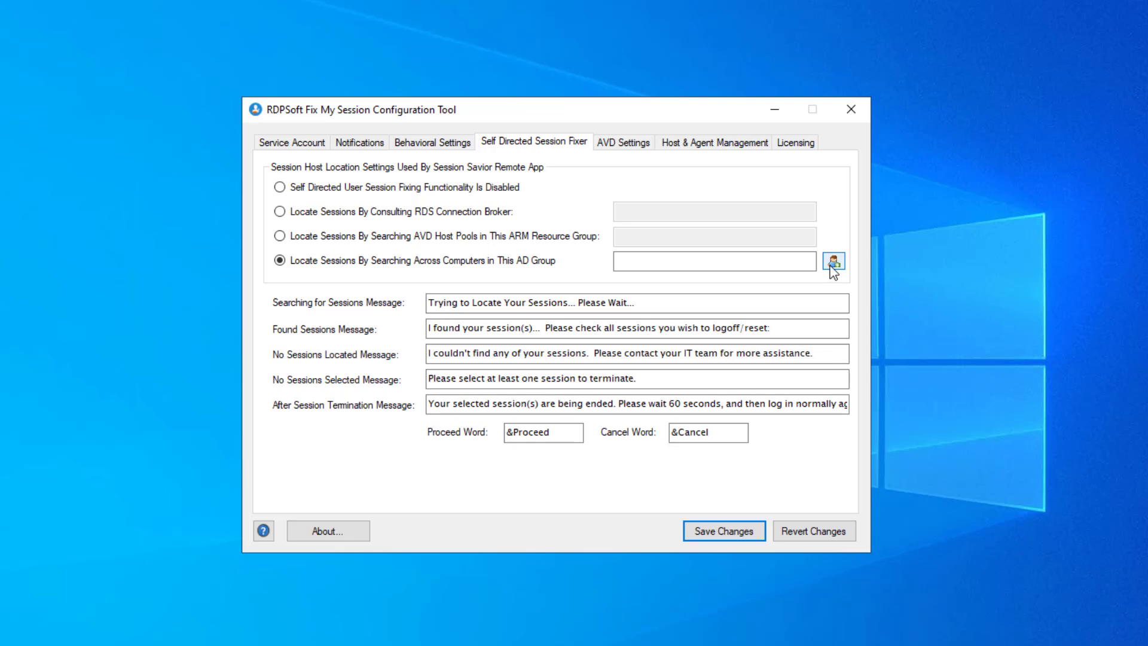
Return to the RDS Connection Broker option and enter myrdsbroker1.
{"action": "left_click", "coordinate": [435, 217]}
{"action": "left_click", "coordinate": [669, 213]}
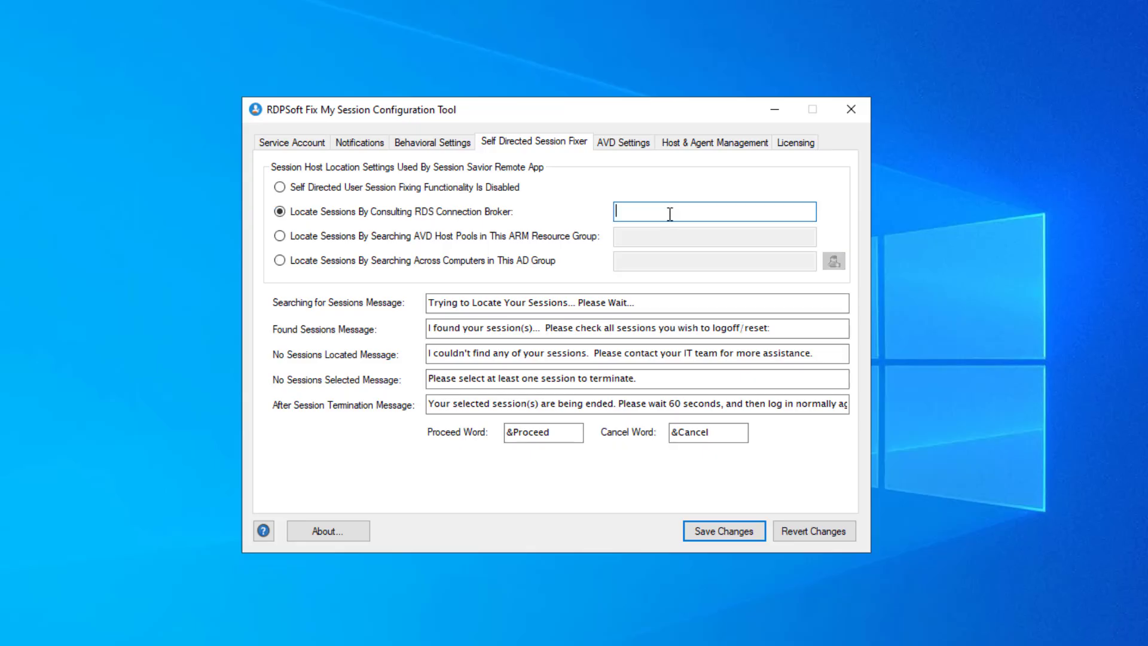
{"action": "type", "text": "myrdsbroker1"}
{"action": "left_click", "coordinate": [629, 146]}
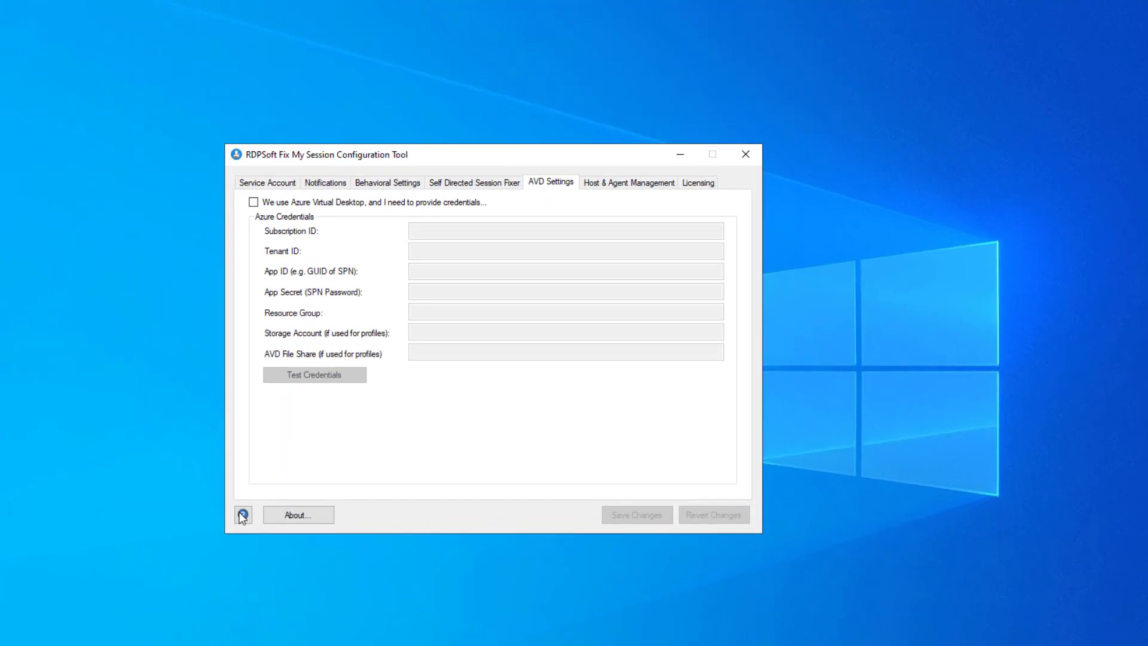
{"action": "left_click", "coordinate": [243, 515]}
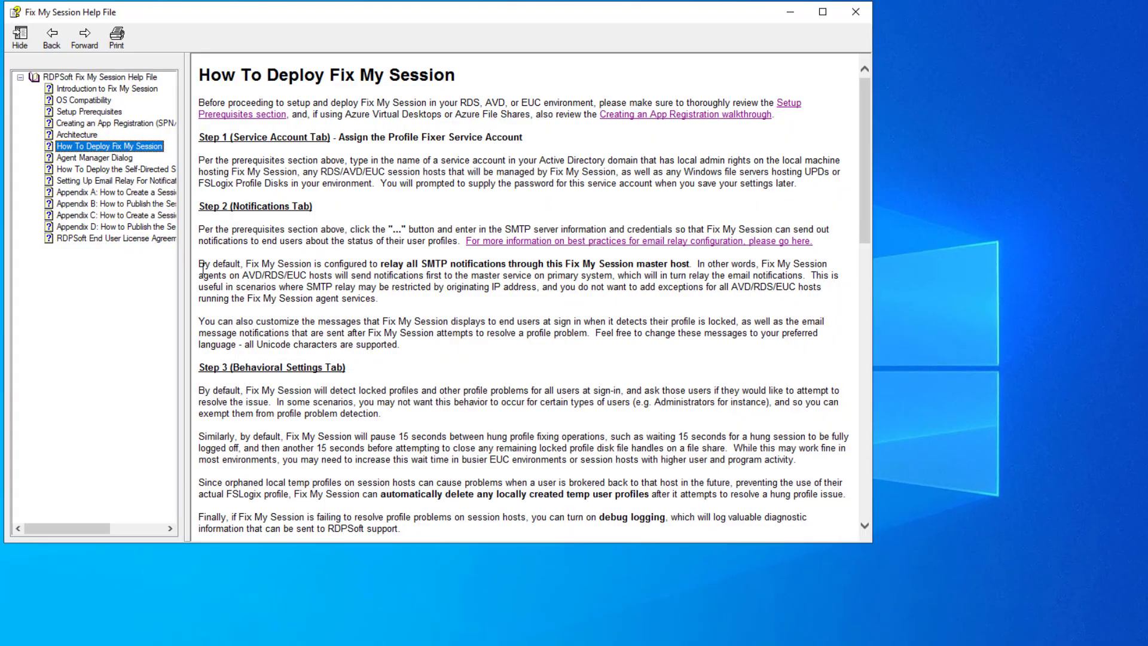
{"action": "left_click_drag", "start_coordinate": [188, 269], "coordinate": [312, 270]}
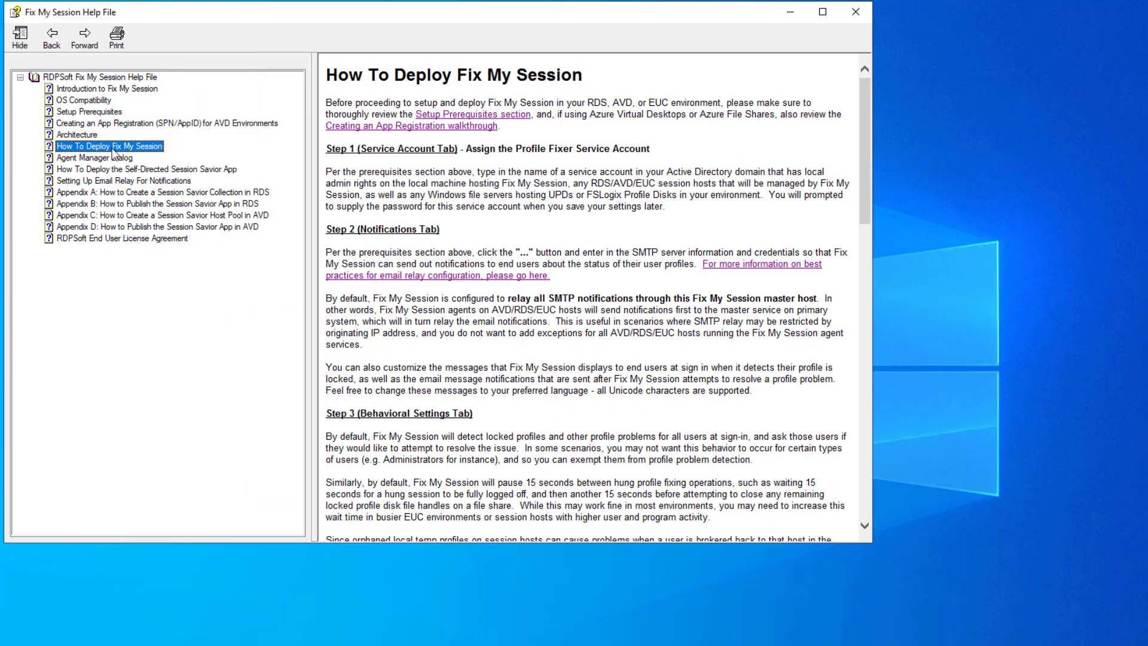
{"action": "left_click", "coordinate": [117, 123]}
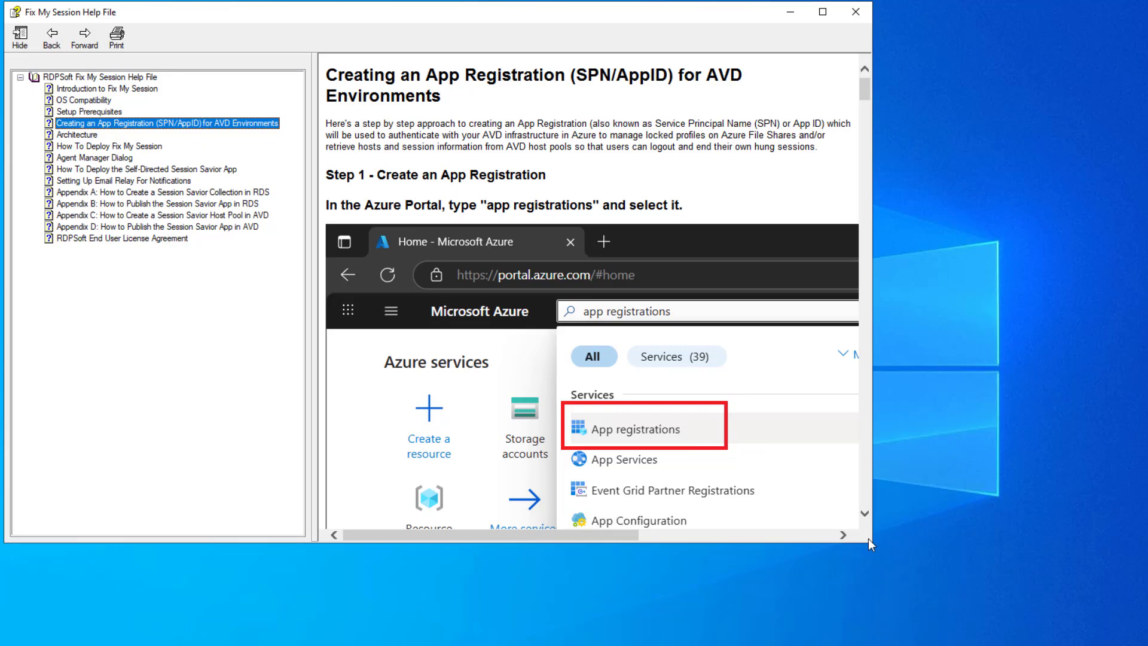
{"action": "left_click_drag", "start_coordinate": [875, 545], "coordinate": [1147, 635]}
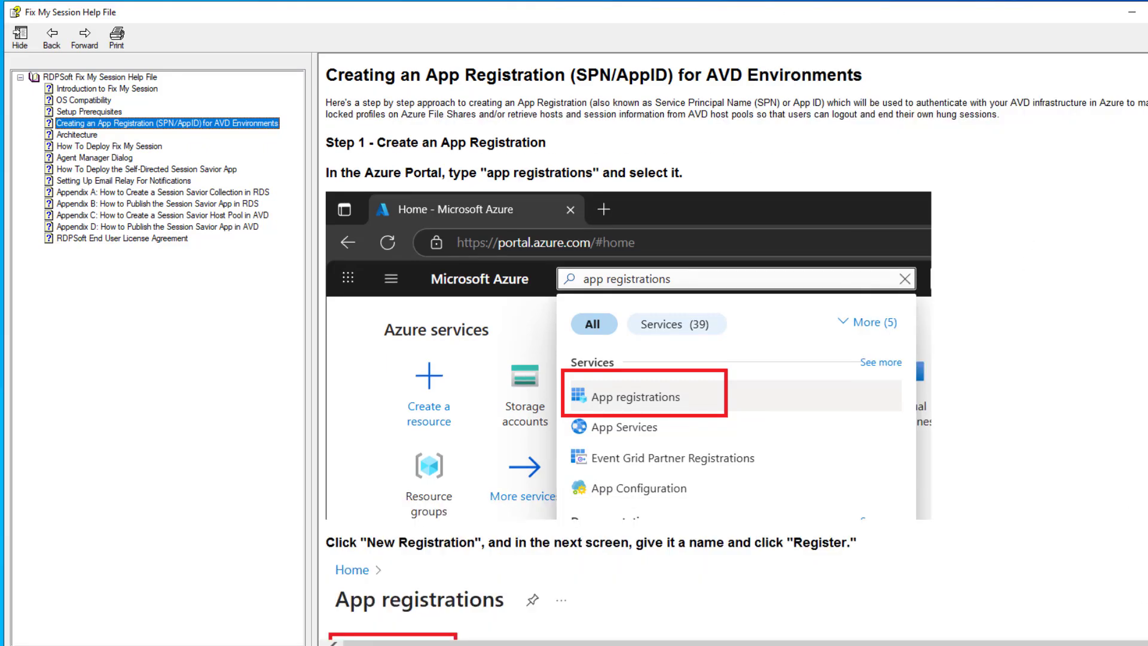
{"action": "scroll", "coordinate": [658, 347], "scroll_direction": "down", "scroll_amount": 3}
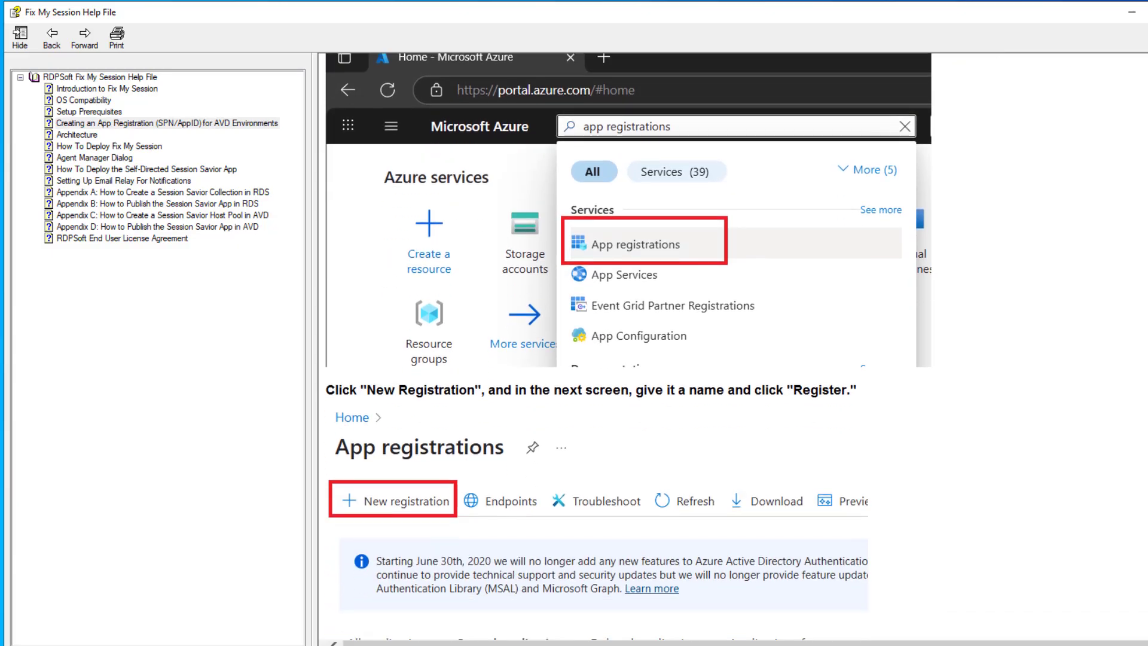
{"action": "scroll", "coordinate": [598, 347], "scroll_direction": "down", "scroll_amount": 10}
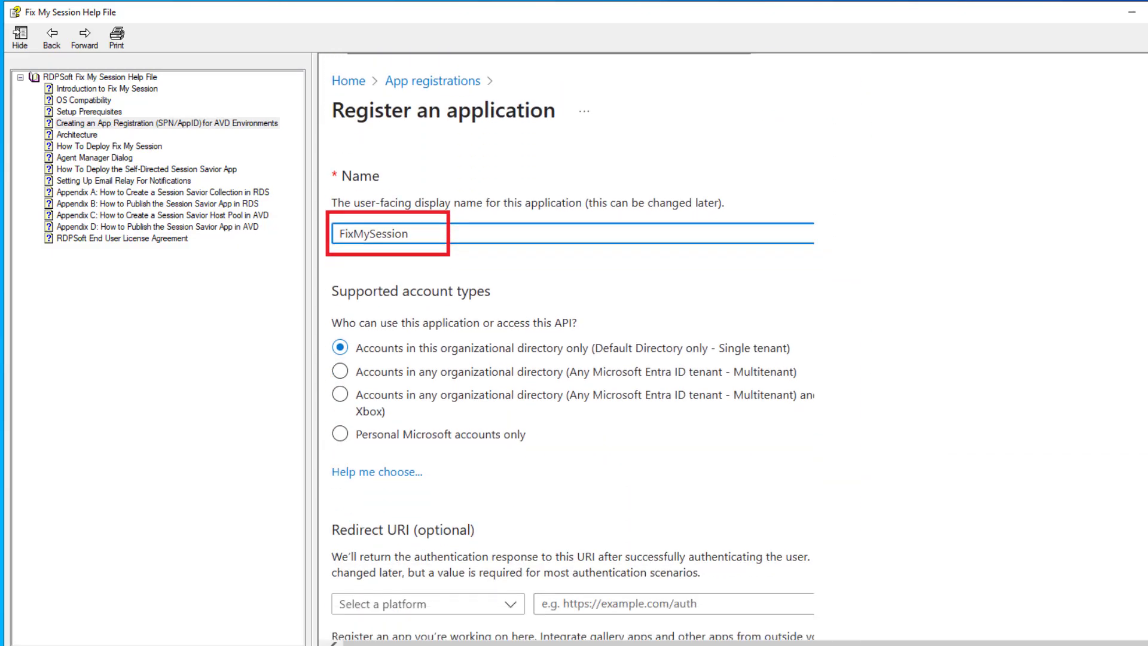
{"action": "scroll", "coordinate": [733, 347], "scroll_direction": "down", "scroll_amount": 15}
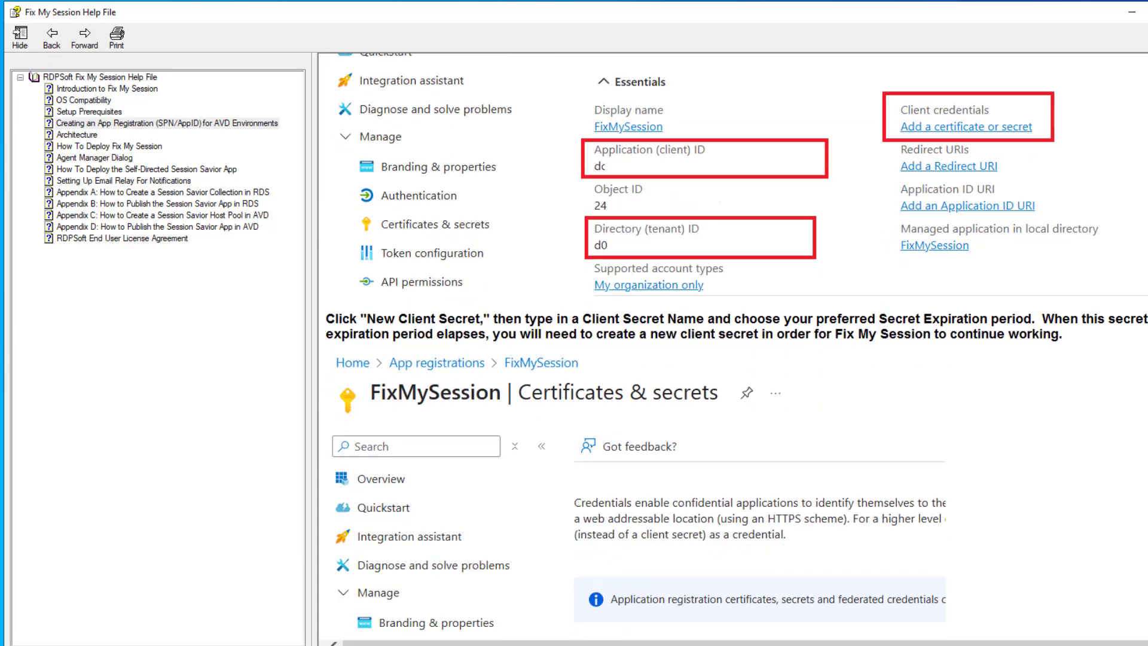
{"action": "scroll", "coordinate": [732, 347], "scroll_direction": "down", "scroll_amount": 7}
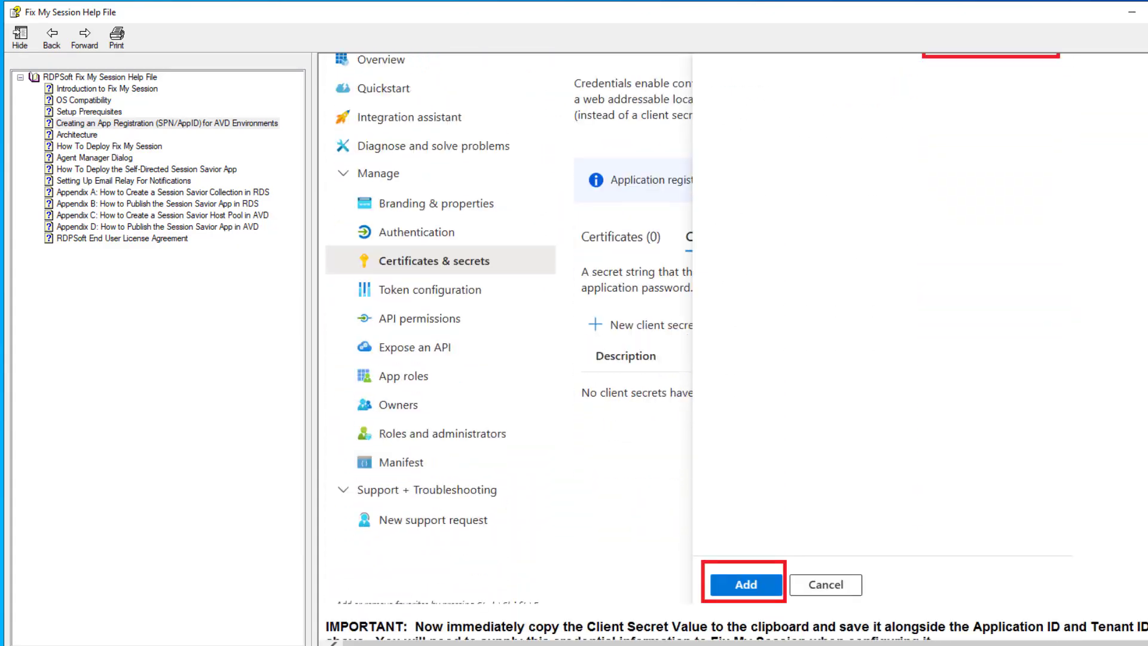
{"action": "scroll", "coordinate": [733, 347], "scroll_direction": "down", "scroll_amount": 9}
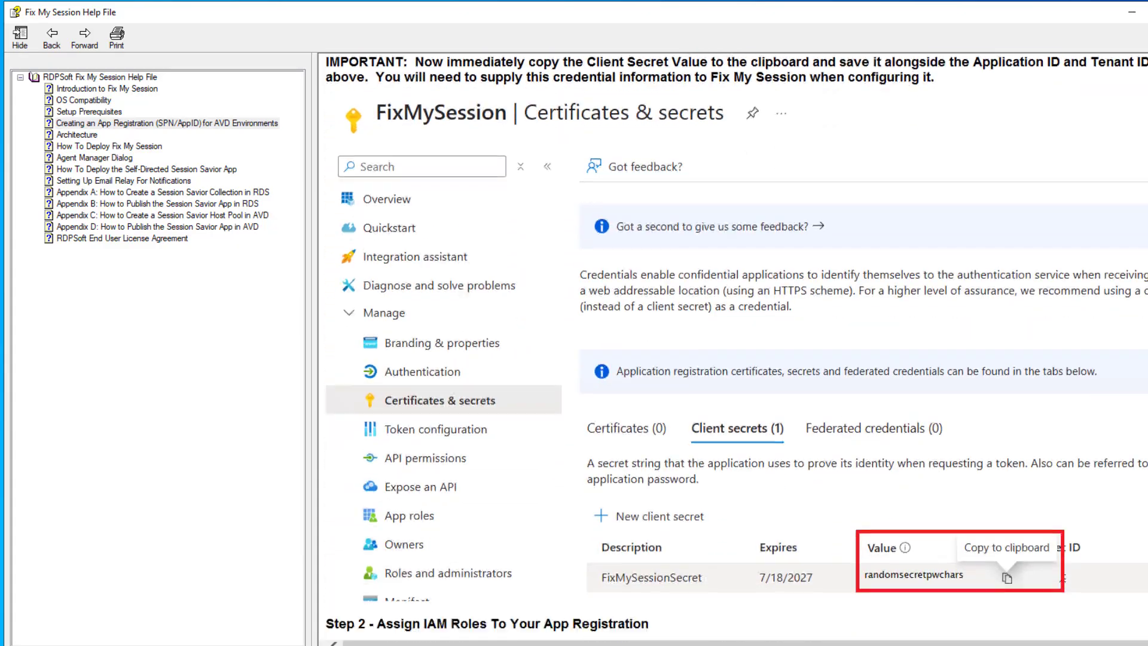
{"action": "scroll", "coordinate": [733, 347], "scroll_direction": "down", "scroll_amount": 15}
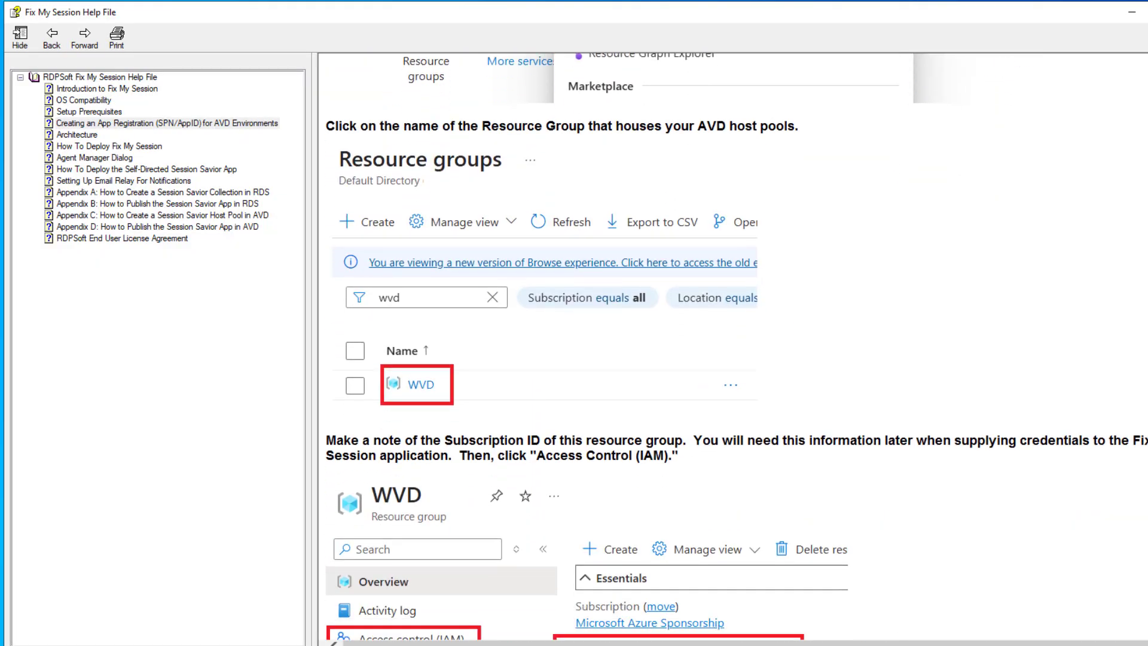
{"action": "scroll", "coordinate": [732, 346], "scroll_direction": "down", "scroll_amount": 20}
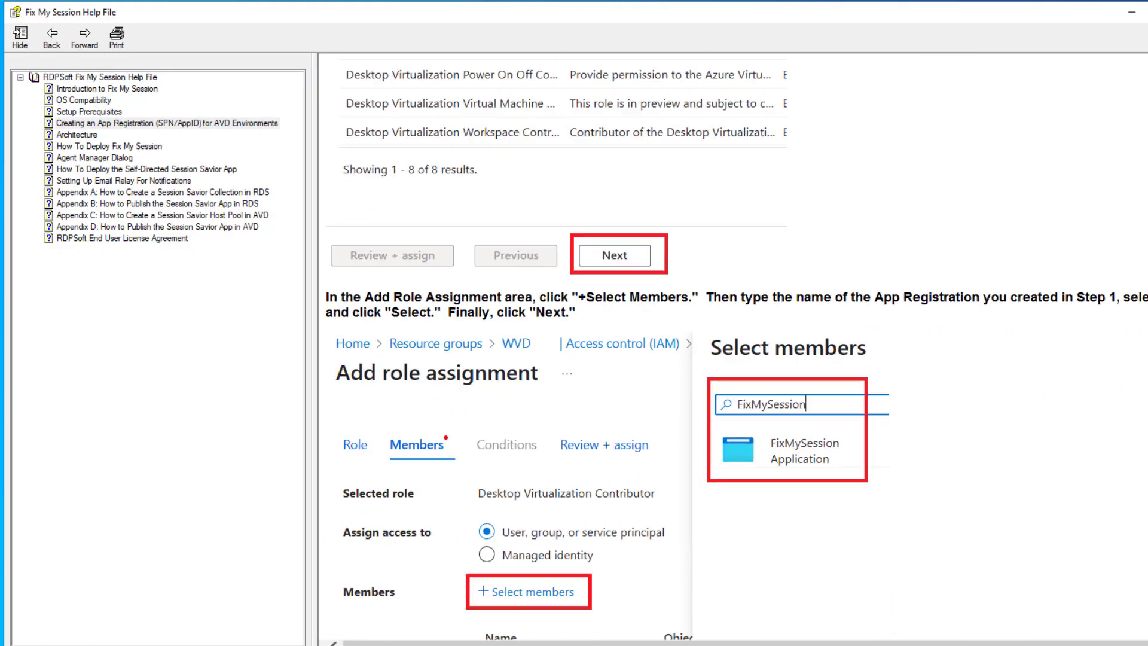
{"action": "scroll", "coordinate": [733, 347], "scroll_direction": "down", "scroll_amount": 18}
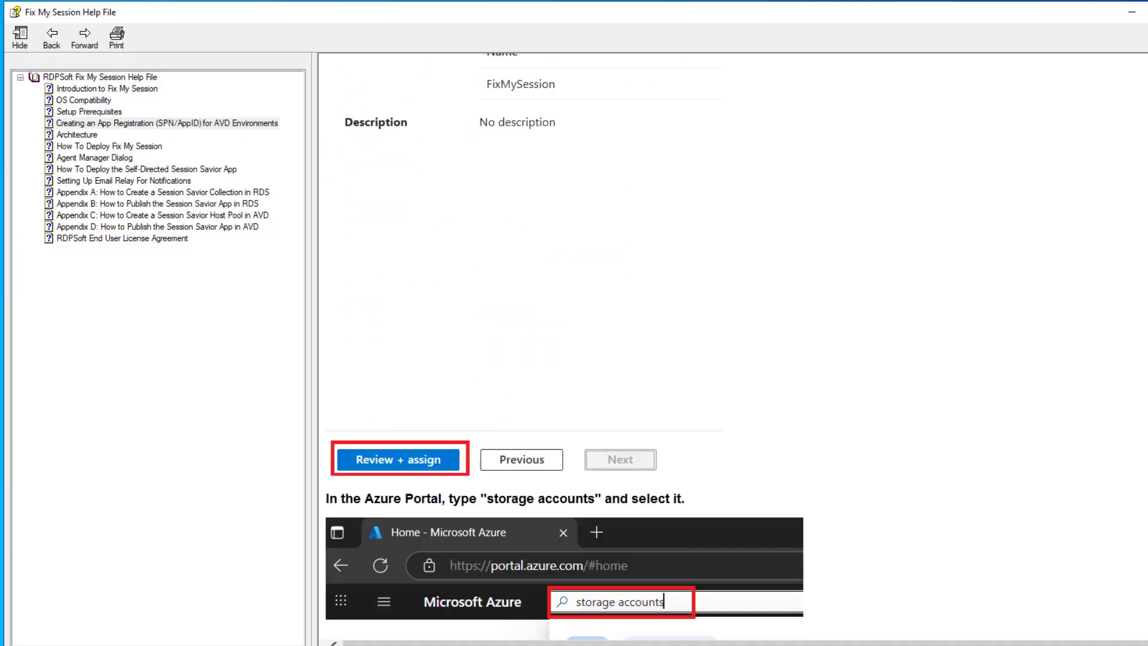
{"action": "scroll", "coordinate": [732, 347], "scroll_direction": "down", "scroll_amount": 9}
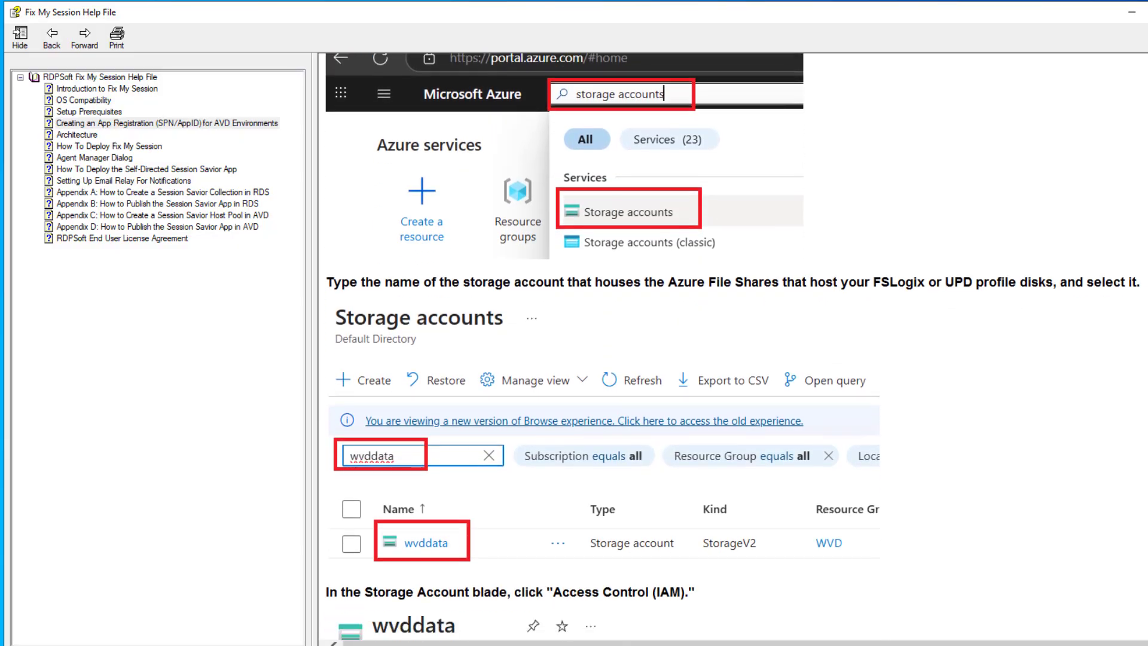
{"action": "scroll", "coordinate": [732, 347], "scroll_direction": "down", "scroll_amount": 12}
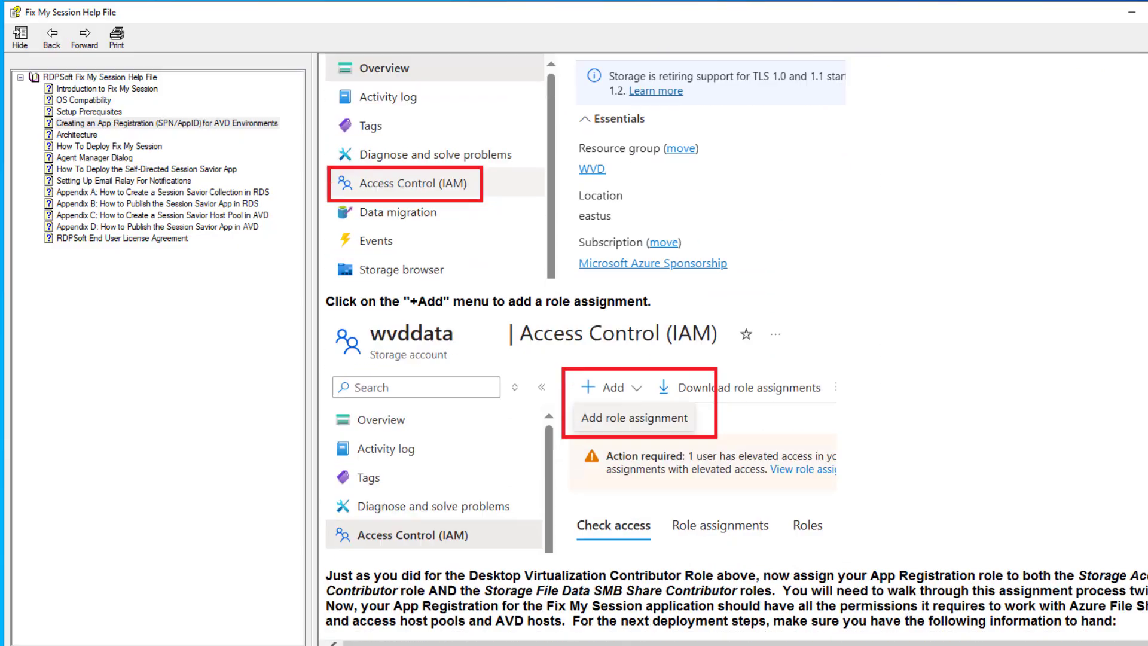
{"action": "scroll", "coordinate": [732, 347], "scroll_direction": "down", "scroll_amount": 2}
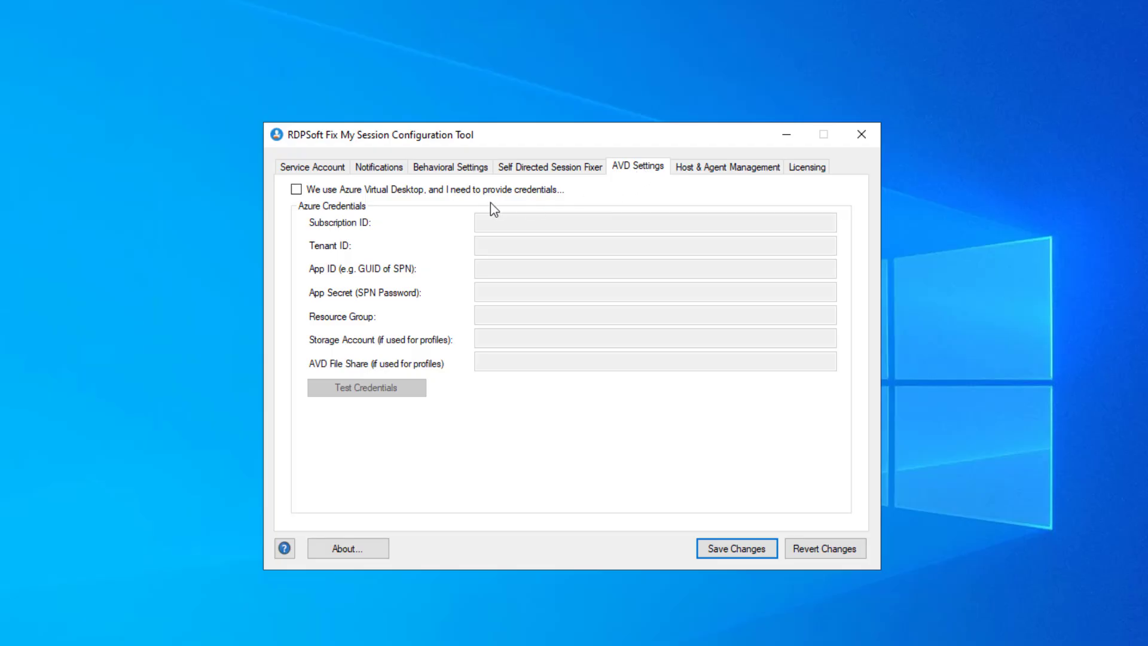
Enable Azure Virtual Desktop credentials with placeholder GUIDs, the app secret and resource group myavdresourcegroup.
{"action": "left_click", "coordinate": [494, 198]}
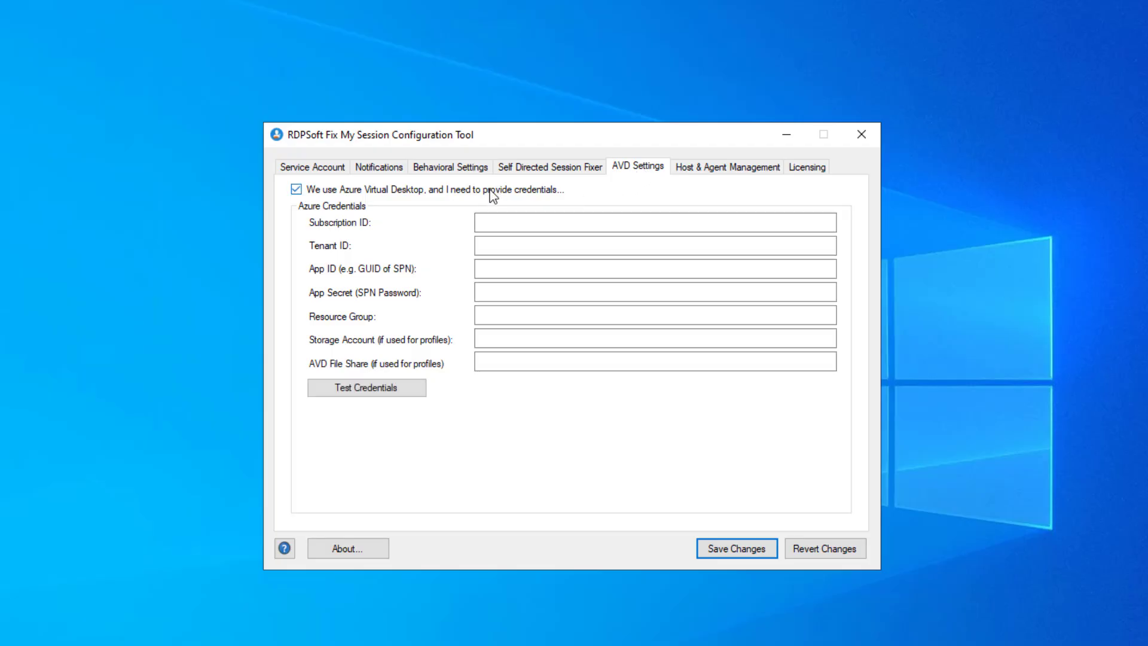
{"action": "left_click", "coordinate": [538, 224]}
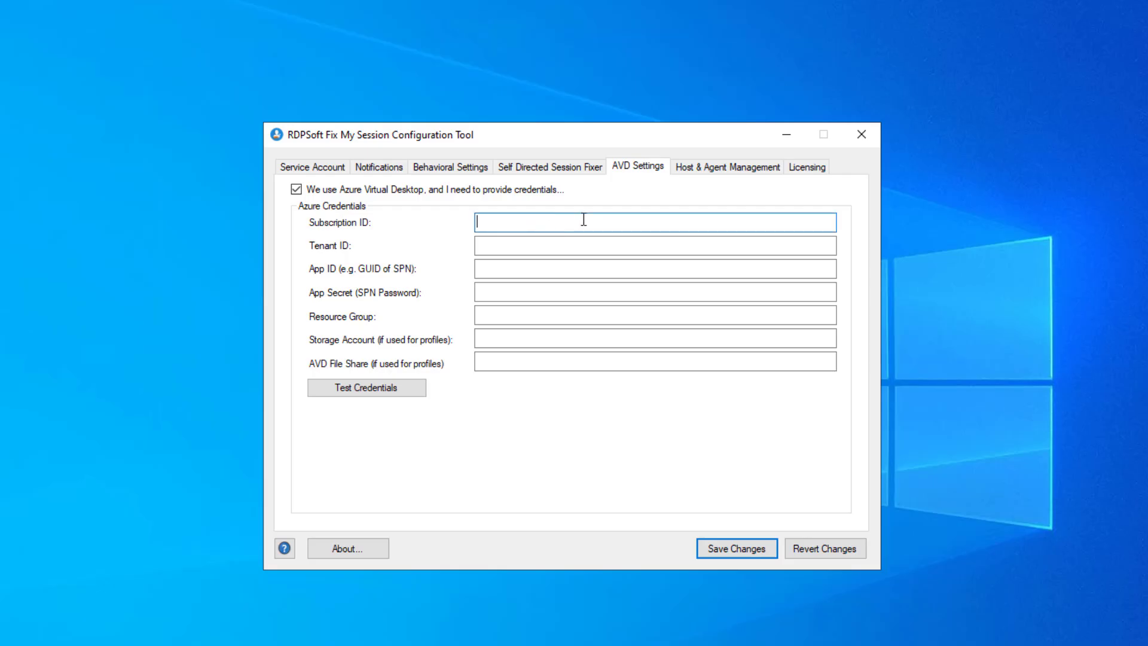
{"action": "type", "text": "ENTER GUID"}
{"action": "left_click", "coordinate": [570, 239]}
{"action": "type", "text": "ENTER "}
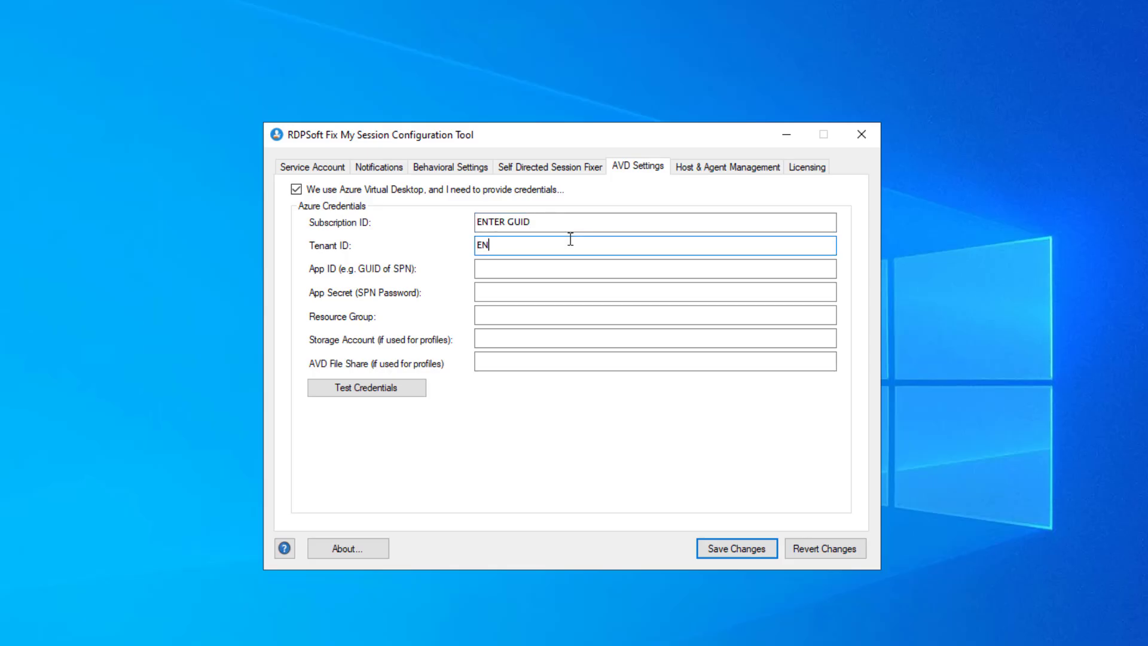
{"action": "type", "text": "GUID"}
{"action": "left_click", "coordinate": [539, 272]}
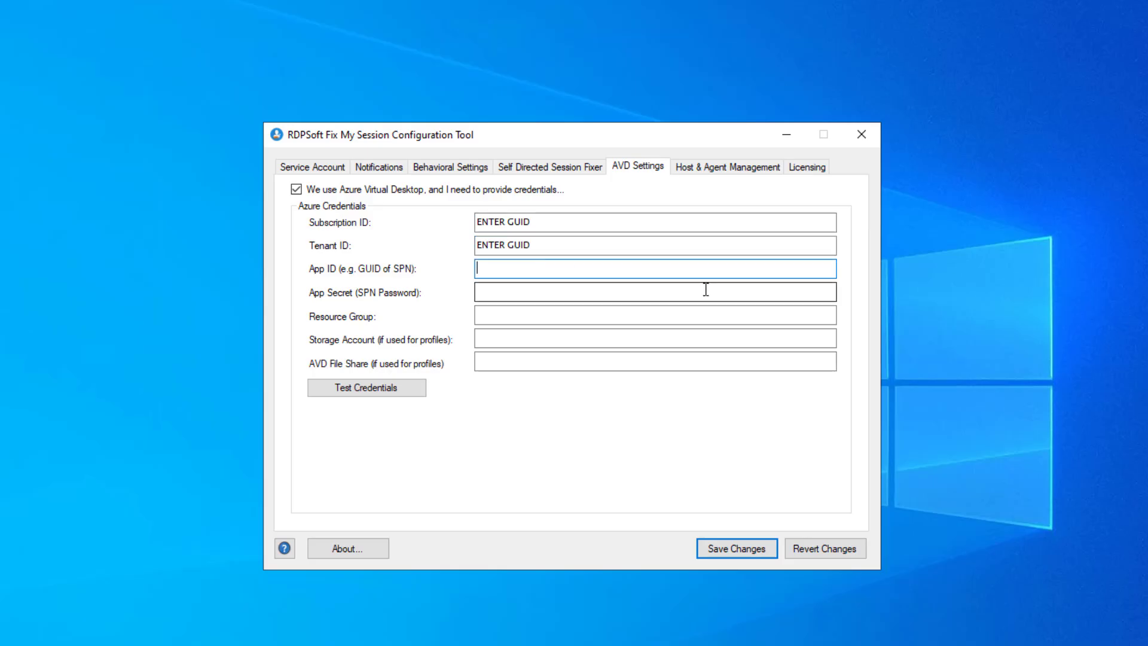
{"action": "type", "text": "ENTER GUID"}
{"action": "left_click", "coordinate": [576, 293]}
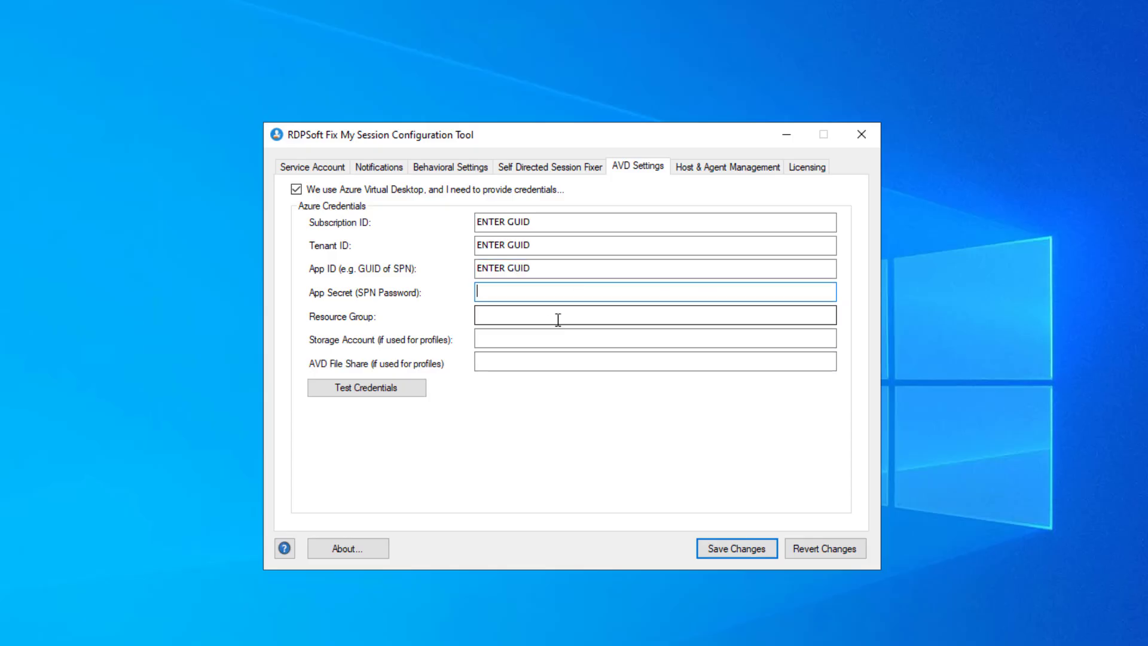
{"action": "type", "text": "***************************"}
{"action": "left_click", "coordinate": [523, 318]}
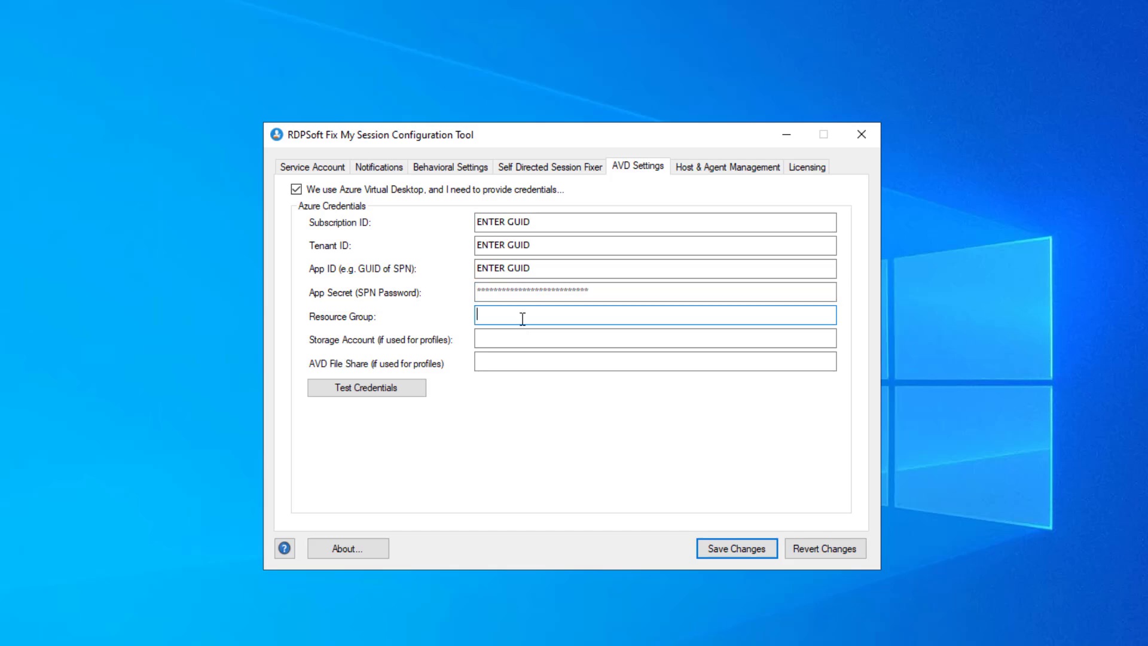
{"action": "type", "text": "myavdresourcegroup"}
Enter storage account mystorageacct, then clear the Storage Account and AVD File Share fields.
{"action": "left_click", "coordinate": [495, 338]}
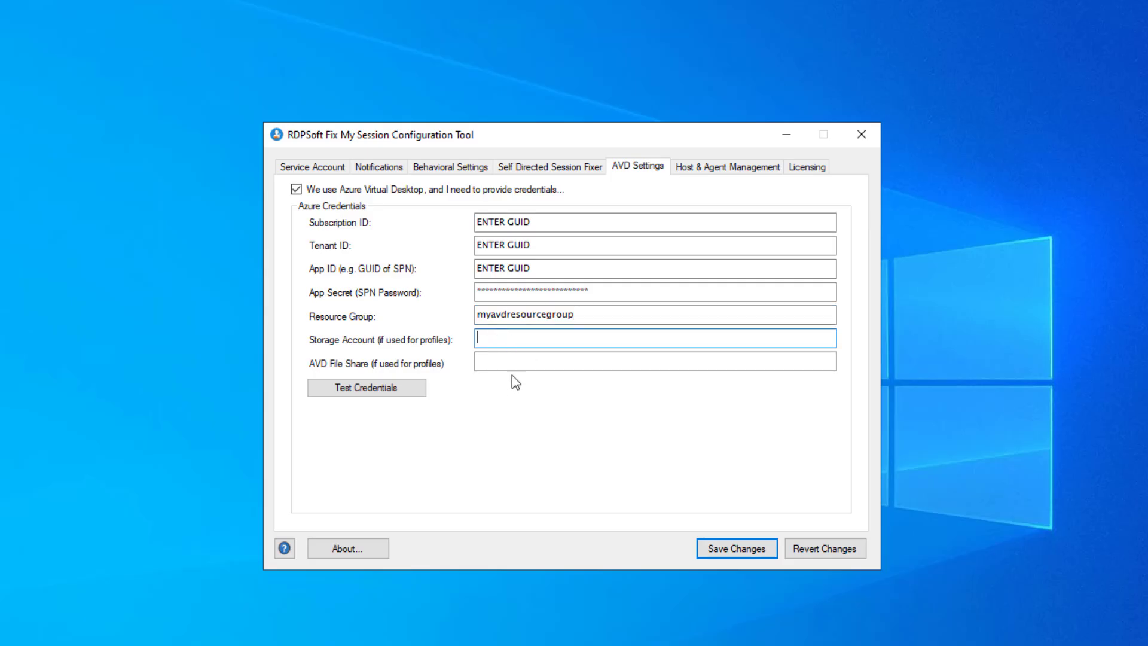
{"action": "type", "text": "mystorageacct"}
{"action": "key", "text": "Tab"}
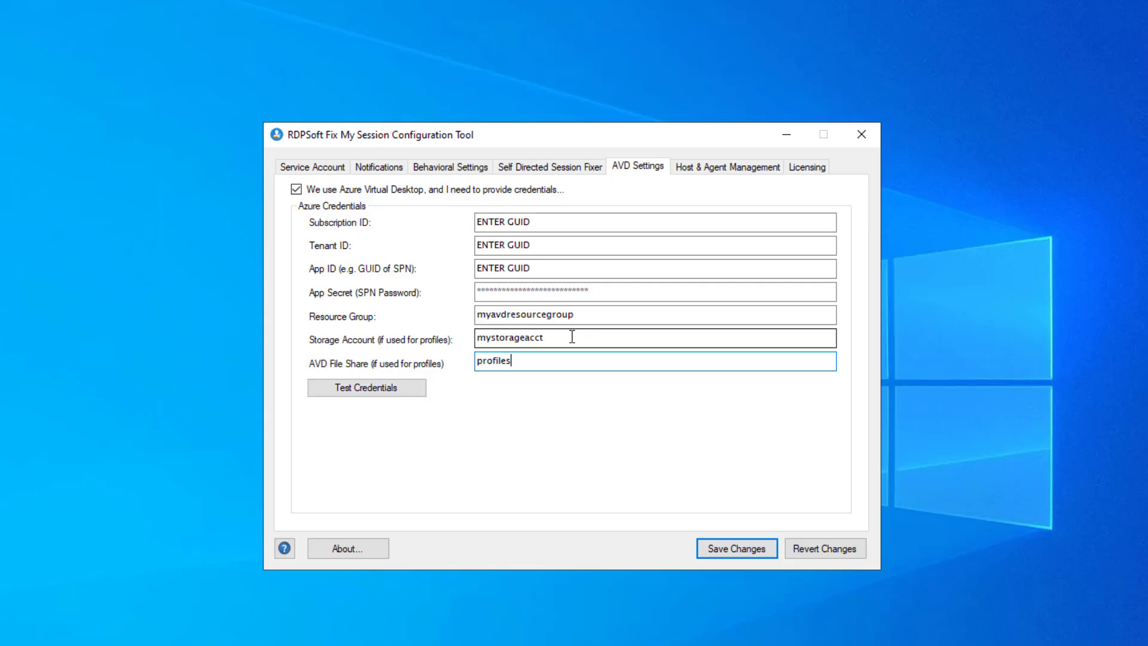
{"action": "left_click_drag", "start_coordinate": [573, 339], "coordinate": [338, 341]}
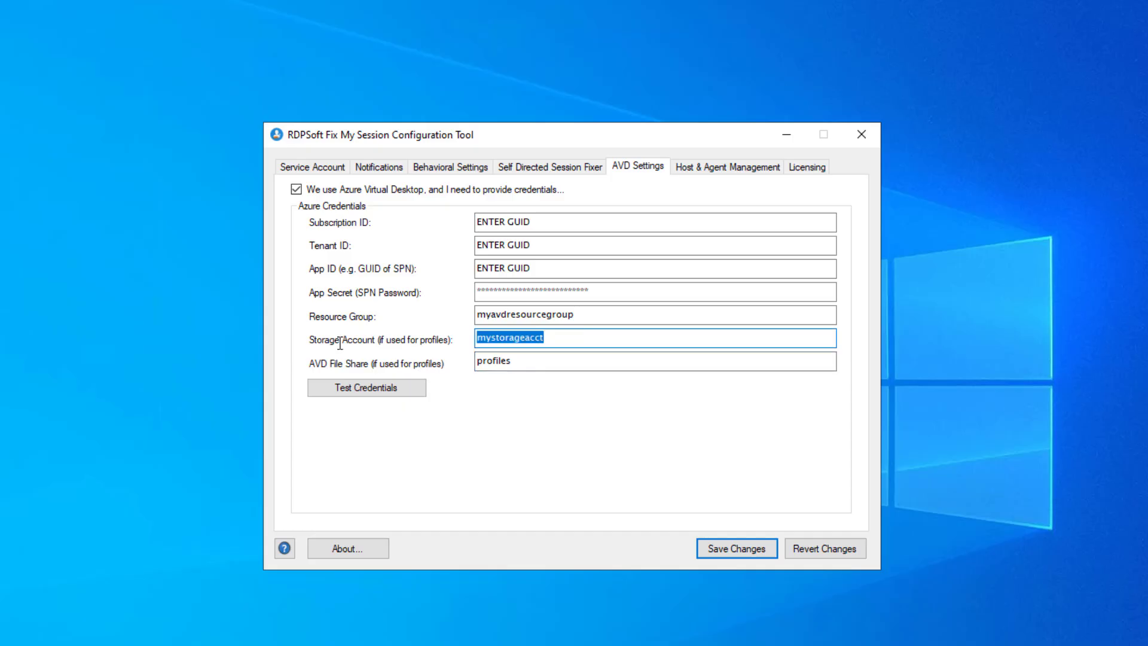
{"action": "key", "text": "BackSpace"}
{"action": "left_click_drag", "start_coordinate": [513, 362], "coordinate": [418, 367]}
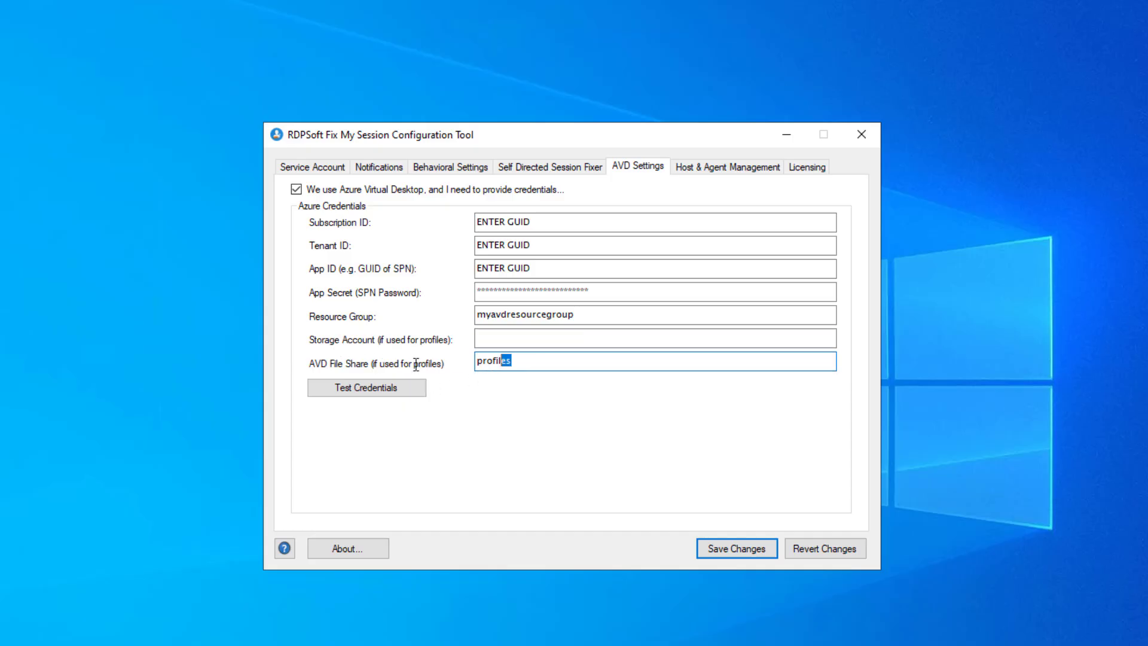
{"action": "key", "text": "BackSpace"}
Turn off 'We use Azure Virtual Desktop' and save changes from Host & Agent Management.
{"action": "left_click", "coordinate": [309, 190]}
{"action": "left_click", "coordinate": [688, 171]}
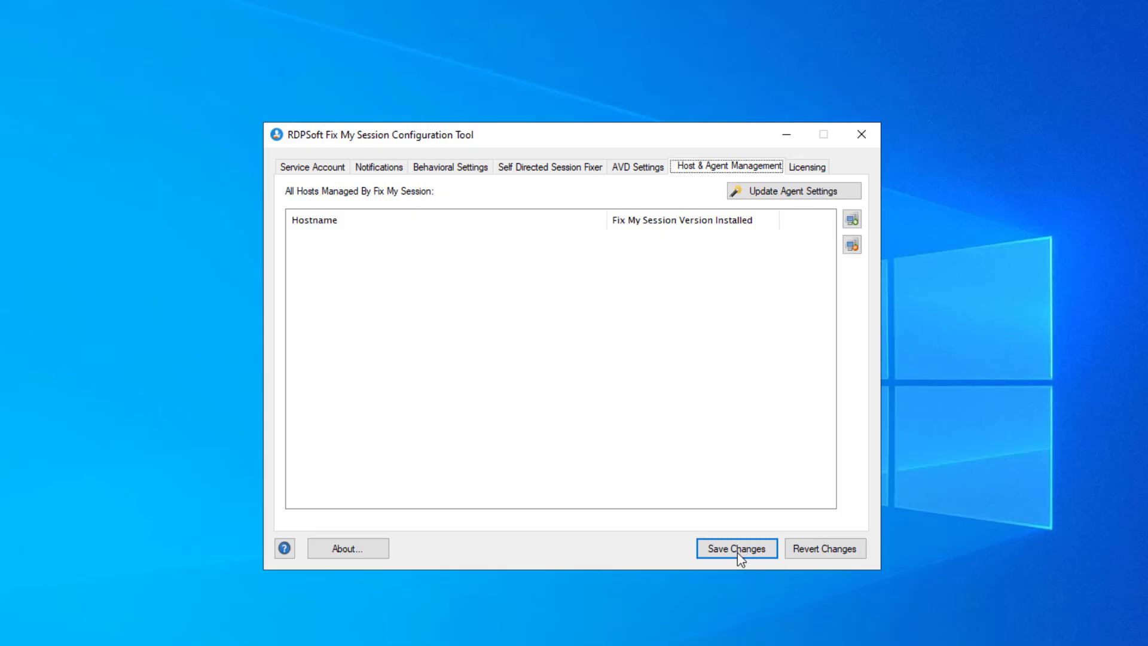
{"action": "left_click", "coordinate": [739, 554]}
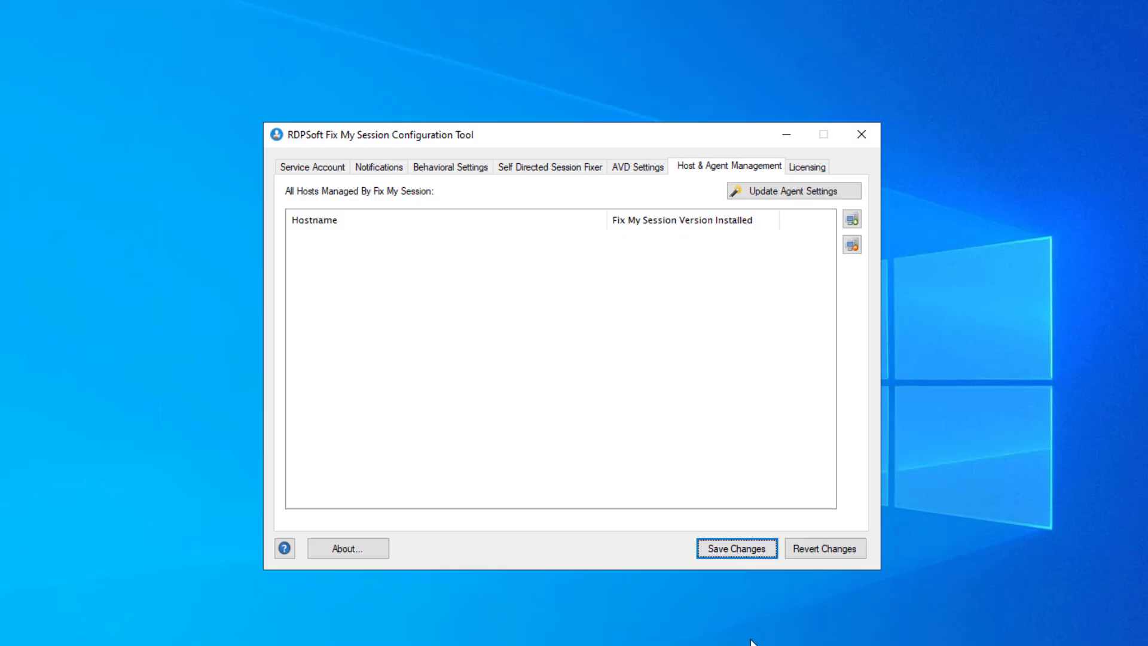
Enter and confirm the service account password, then acknowledge the success message.
{"action": "left_click", "coordinate": [737, 557]}
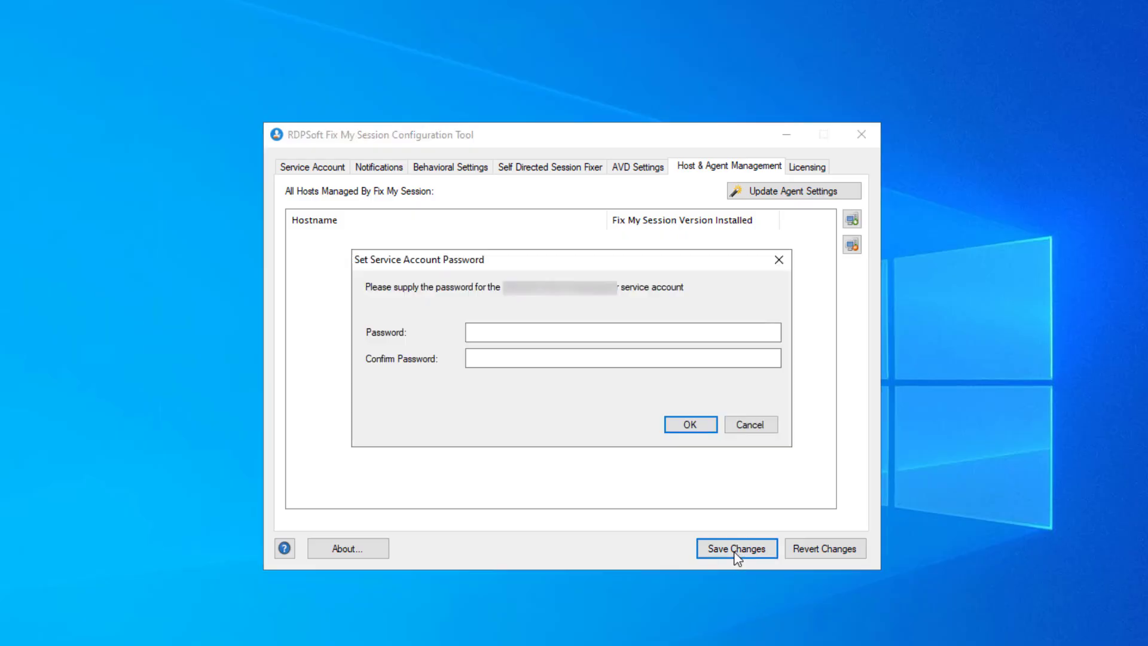
{"action": "left_click", "coordinate": [500, 333]}
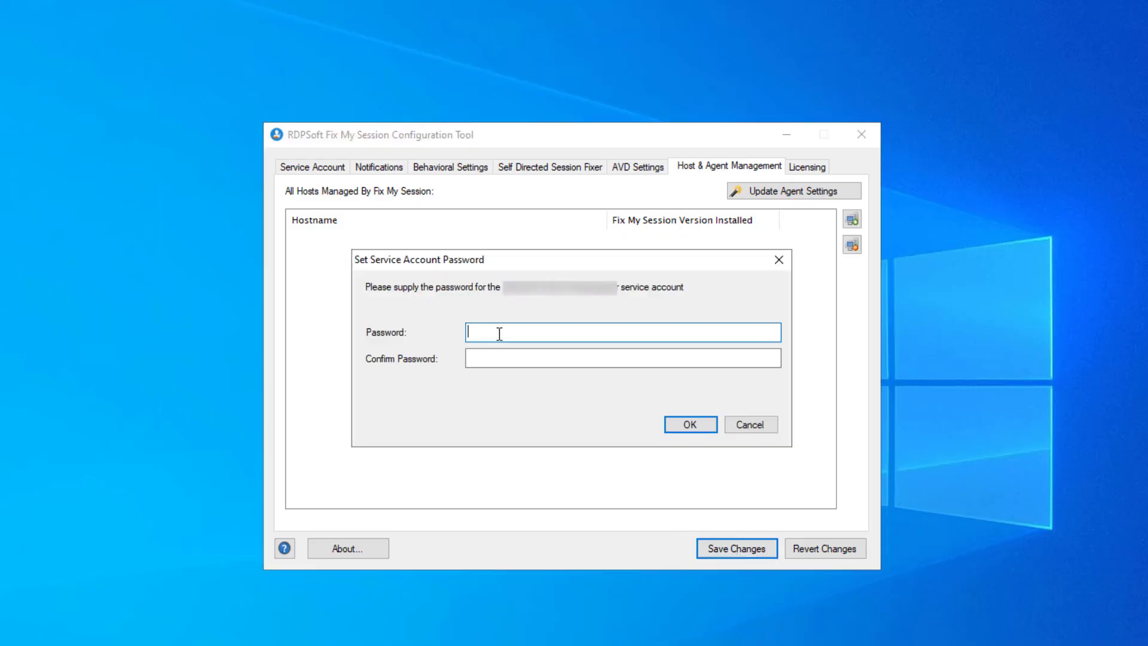
{"action": "type", "text": "******************"}
{"action": "key", "text": "Tab"}
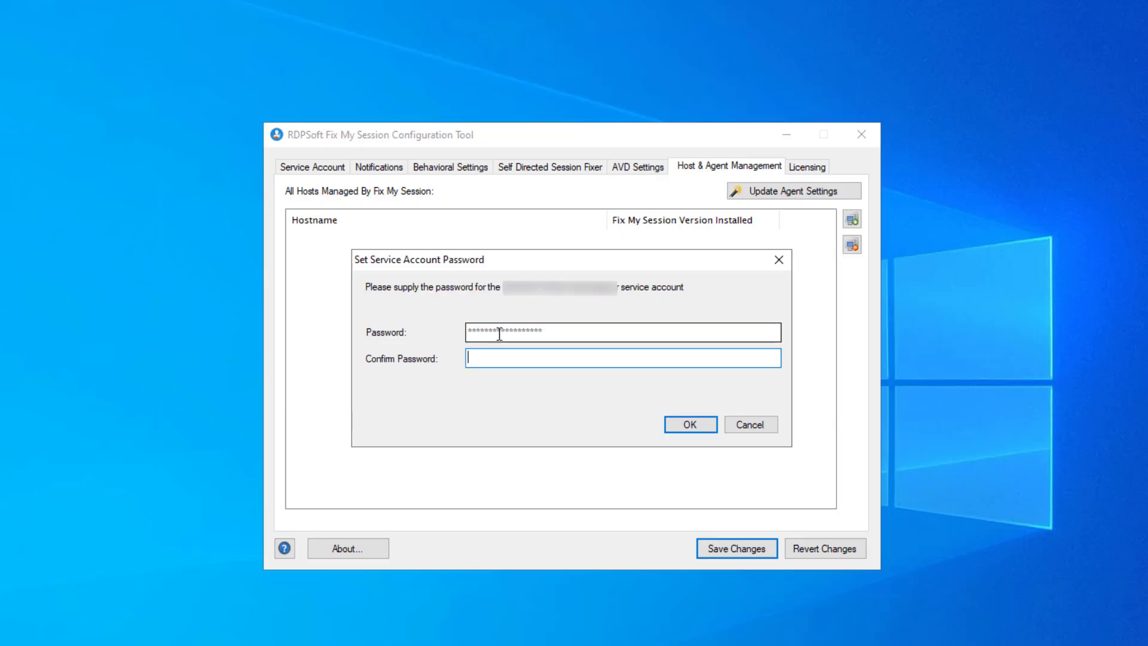
{"action": "type", "text": "*******************"}
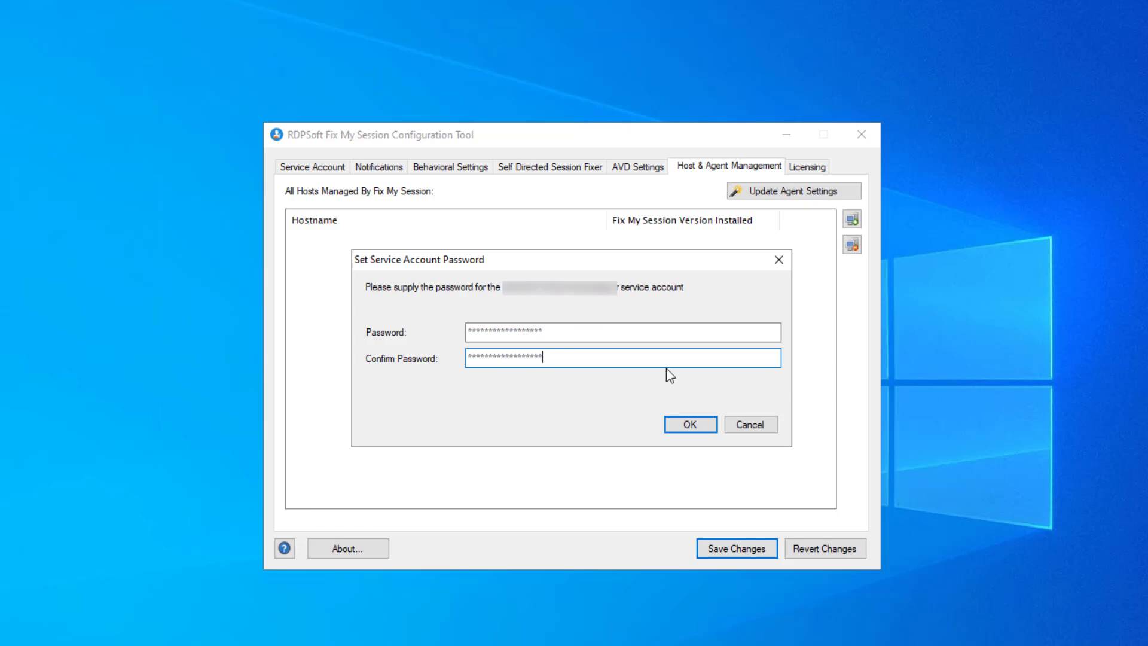
{"action": "left_click", "coordinate": [687, 425]}
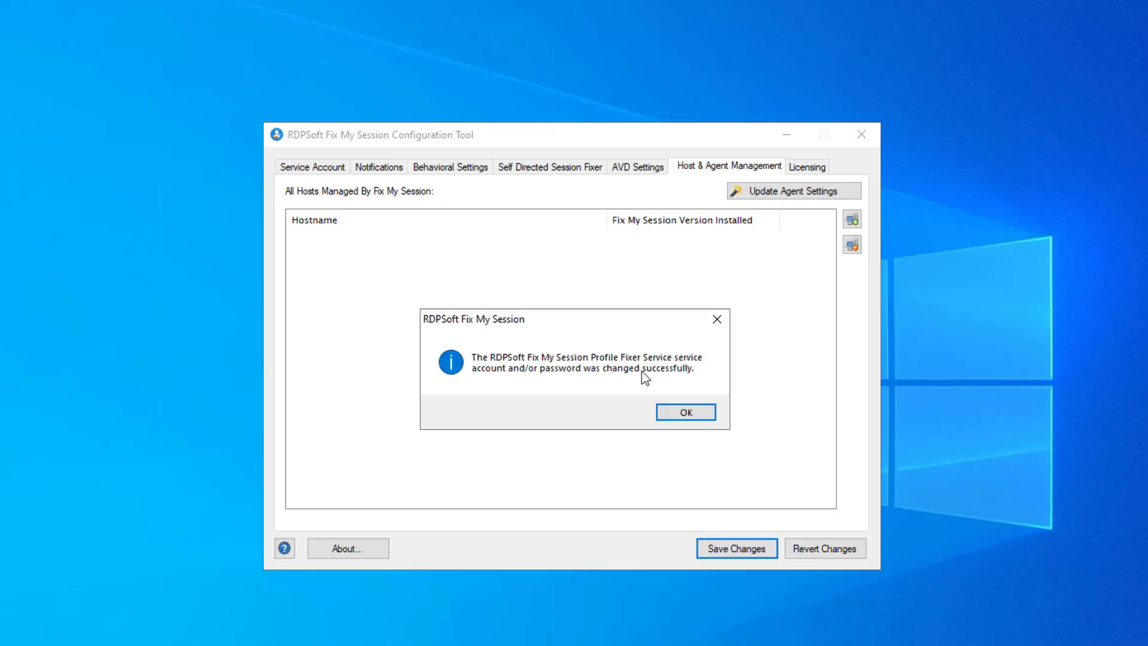
{"action": "left_click", "coordinate": [684, 413]}
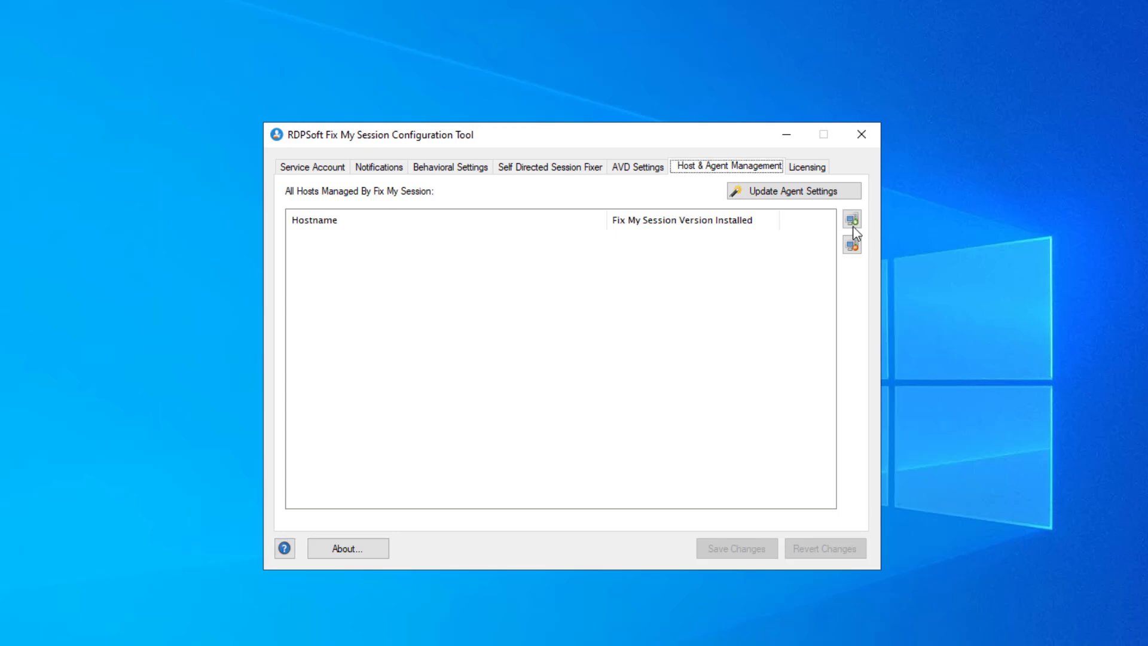
Refresh the domain computer list, tick the wanted servers, and add them as managed hosts.
{"action": "left_click", "coordinate": [854, 221]}
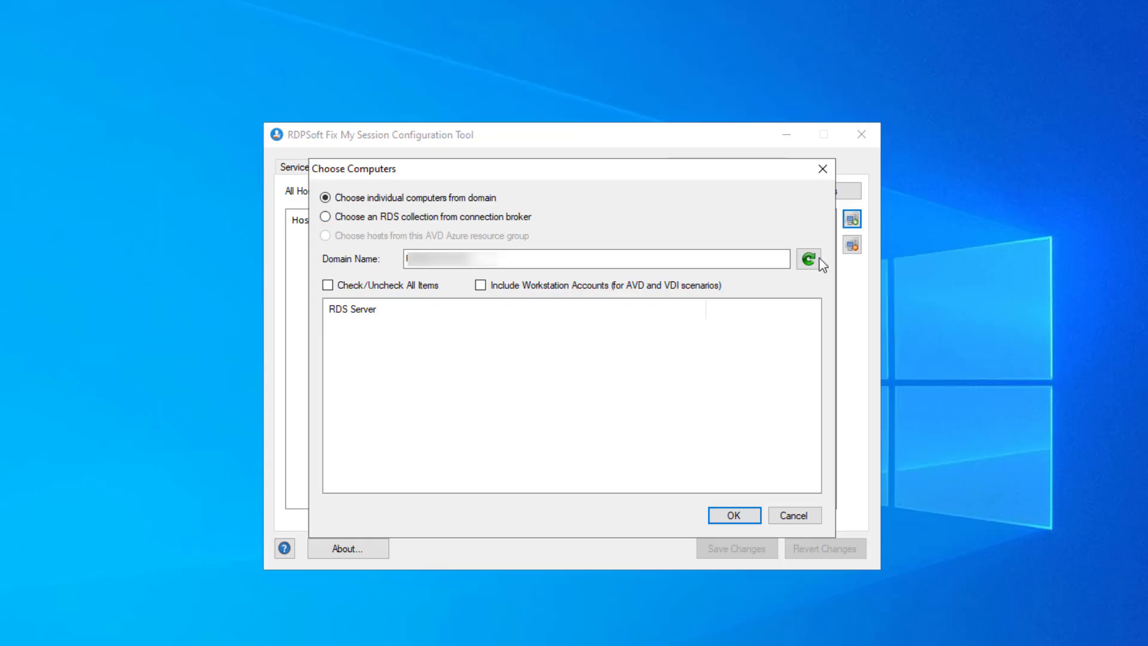
{"action": "left_click", "coordinate": [814, 260]}
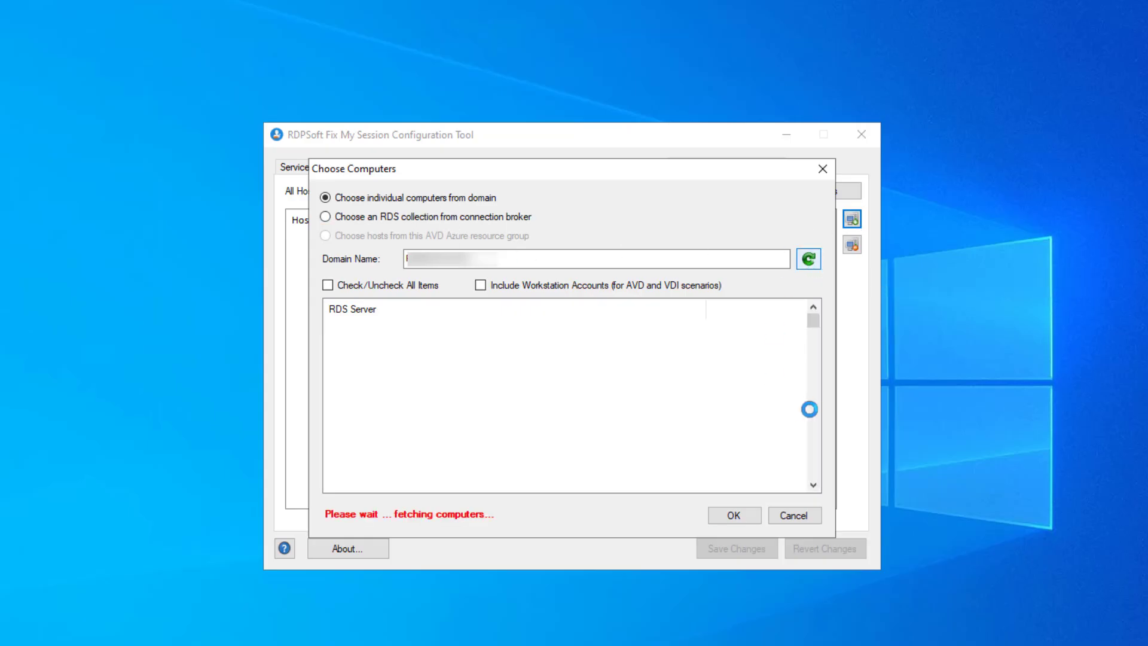
{"action": "left_click_drag", "start_coordinate": [815, 323], "coordinate": [824, 464]}
{"action": "scroll", "coordinate": [577, 403], "scroll_direction": "down", "scroll_amount": 2}
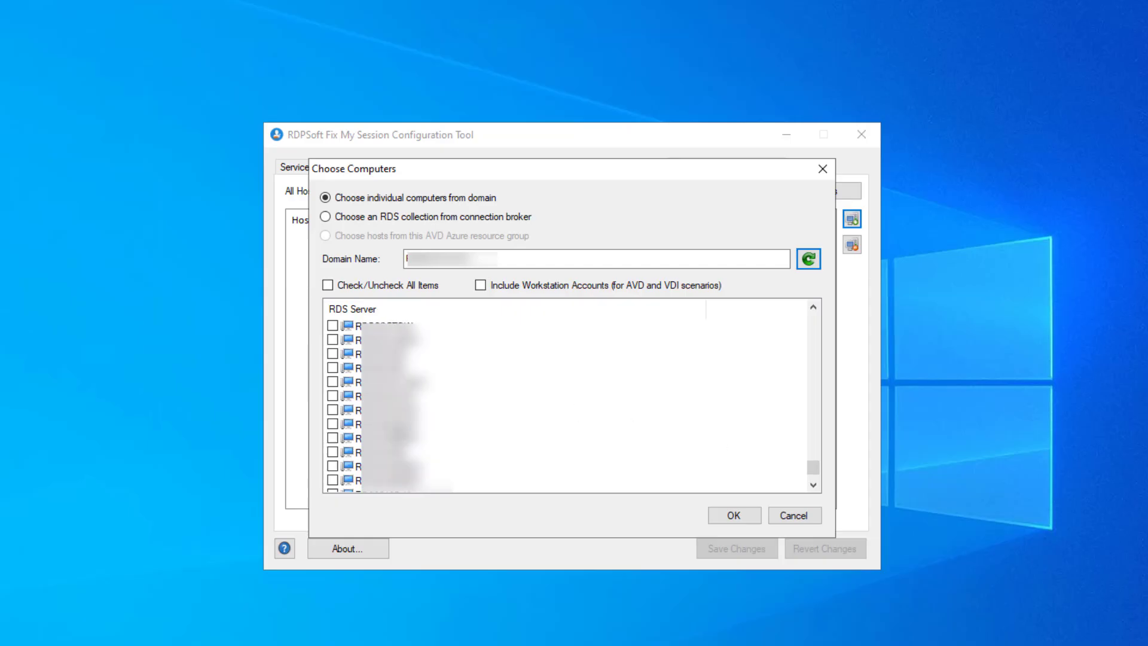
{"action": "scroll", "coordinate": [389, 403], "scroll_direction": "up", "scroll_amount": 2}
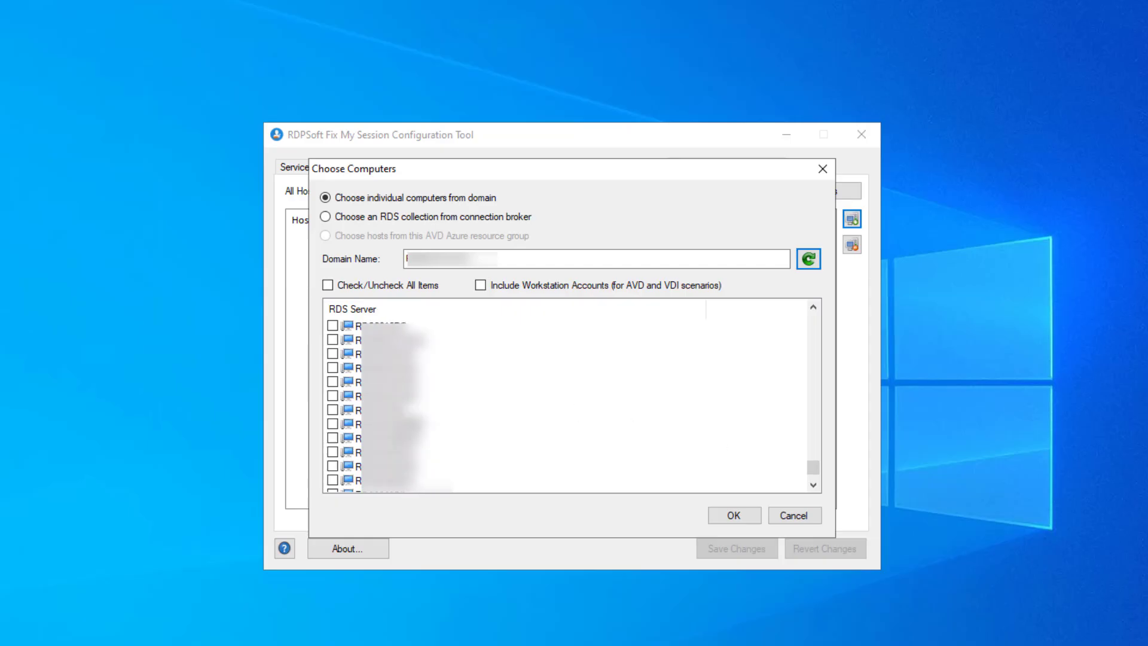
{"action": "left_click", "coordinate": [332, 397]}
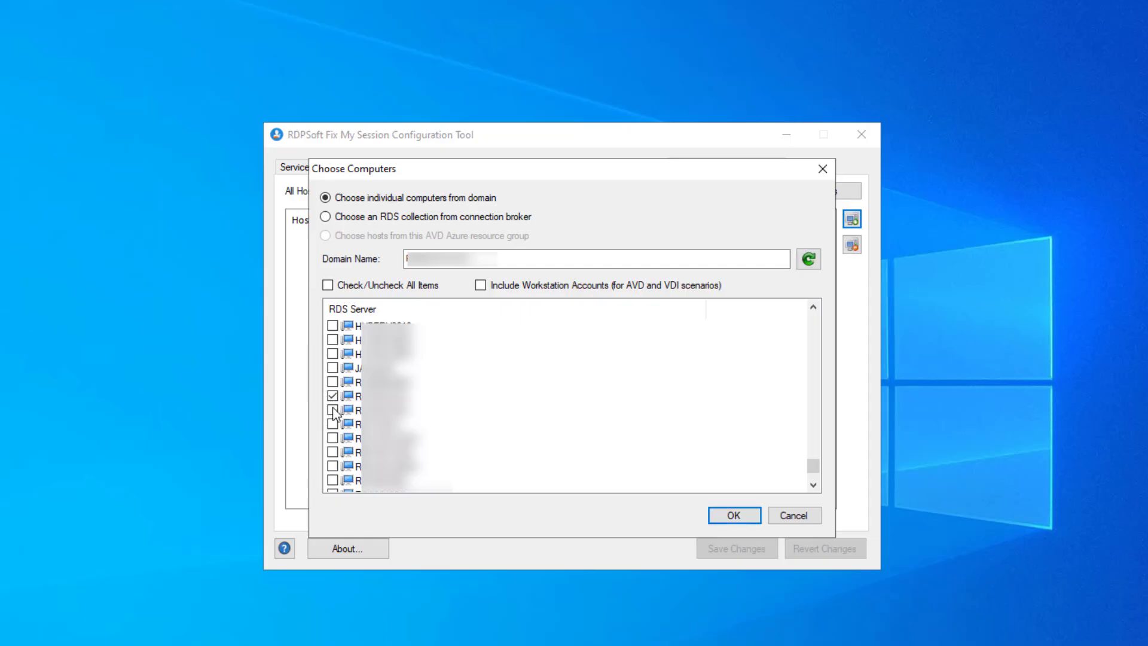
{"action": "left_click", "coordinate": [333, 410]}
{"action": "scroll", "coordinate": [461, 375], "scroll_direction": "down", "scroll_amount": 4}
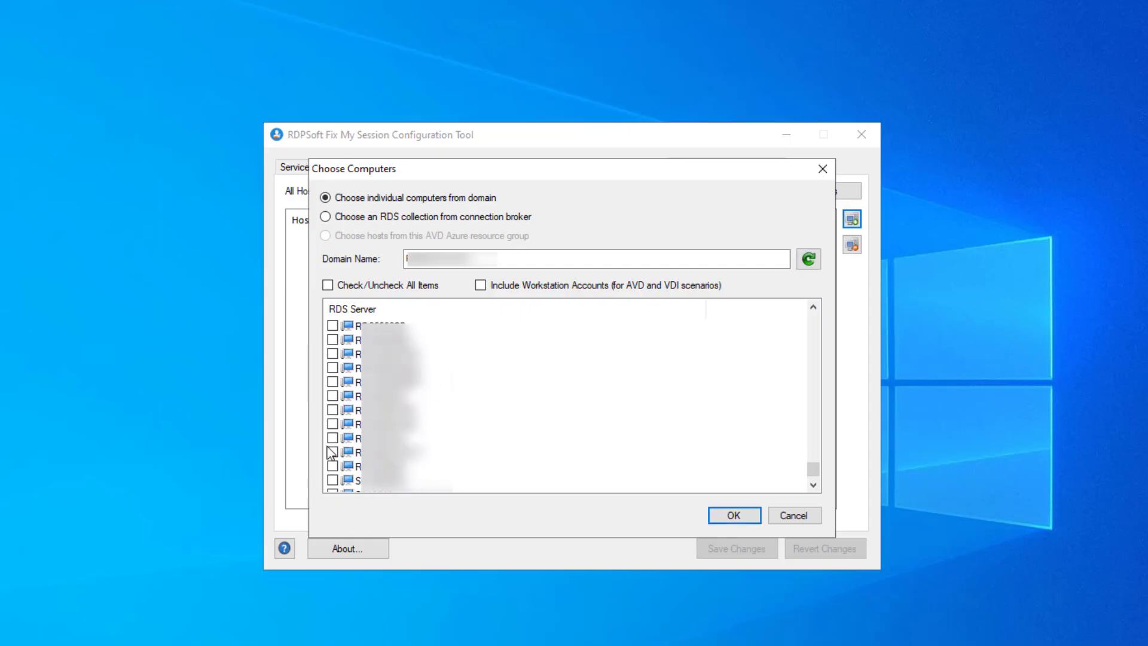
{"action": "scroll", "coordinate": [469, 417], "scroll_direction": "down", "scroll_amount": 3}
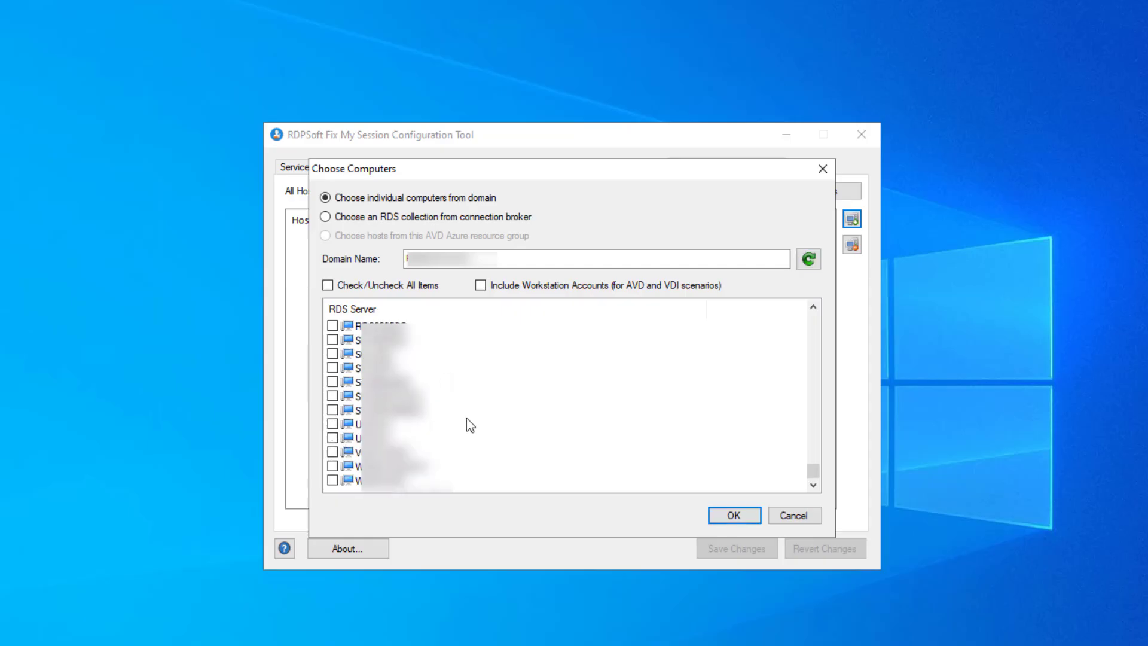
{"action": "left_click", "coordinate": [333, 424]}
{"action": "left_click", "coordinate": [333, 438]}
{"action": "left_click", "coordinate": [733, 514]}
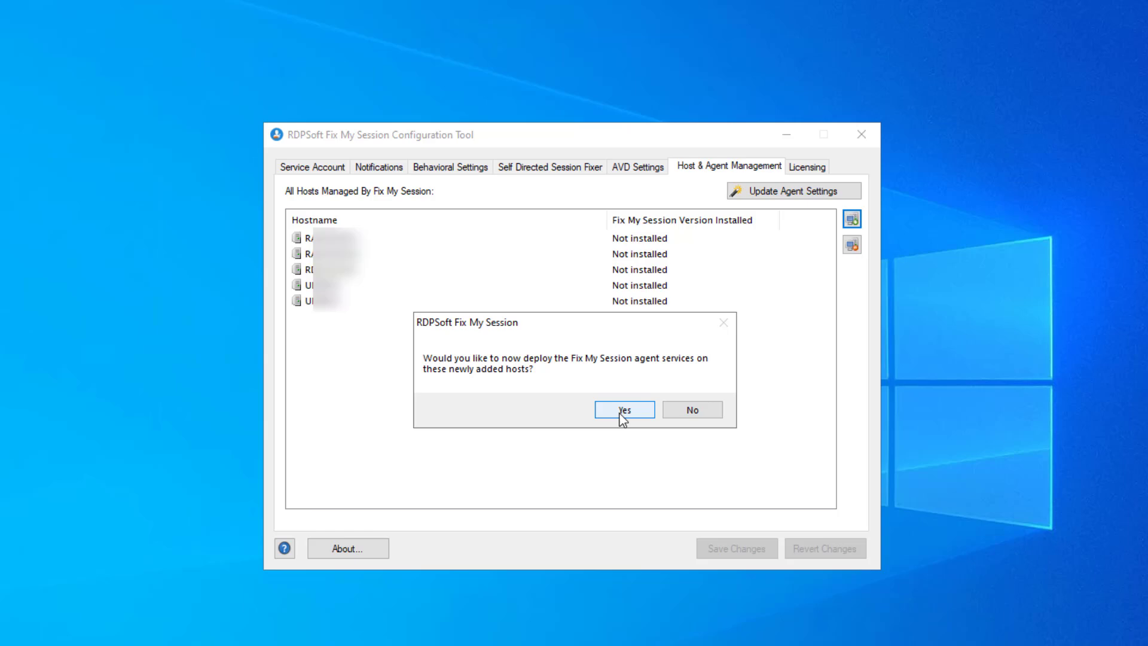
Deploy agent 1.0.24 to all five hosts, then close the Agent Manager wizard.
{"action": "left_click", "coordinate": [623, 413]}
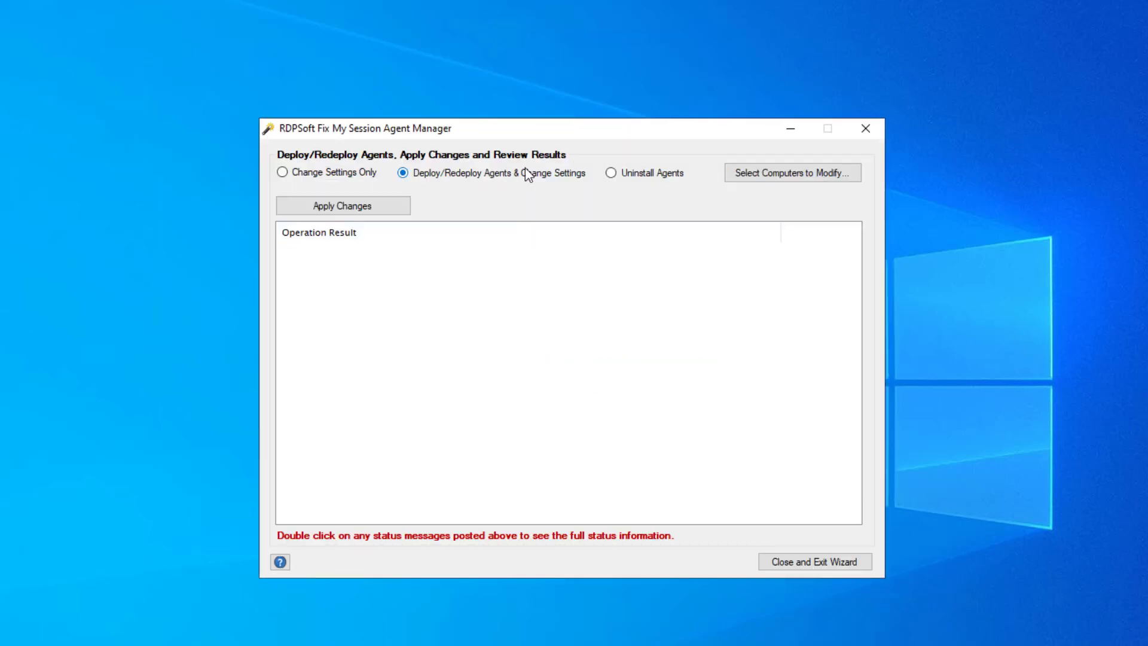
{"action": "left_click", "coordinate": [374, 210]}
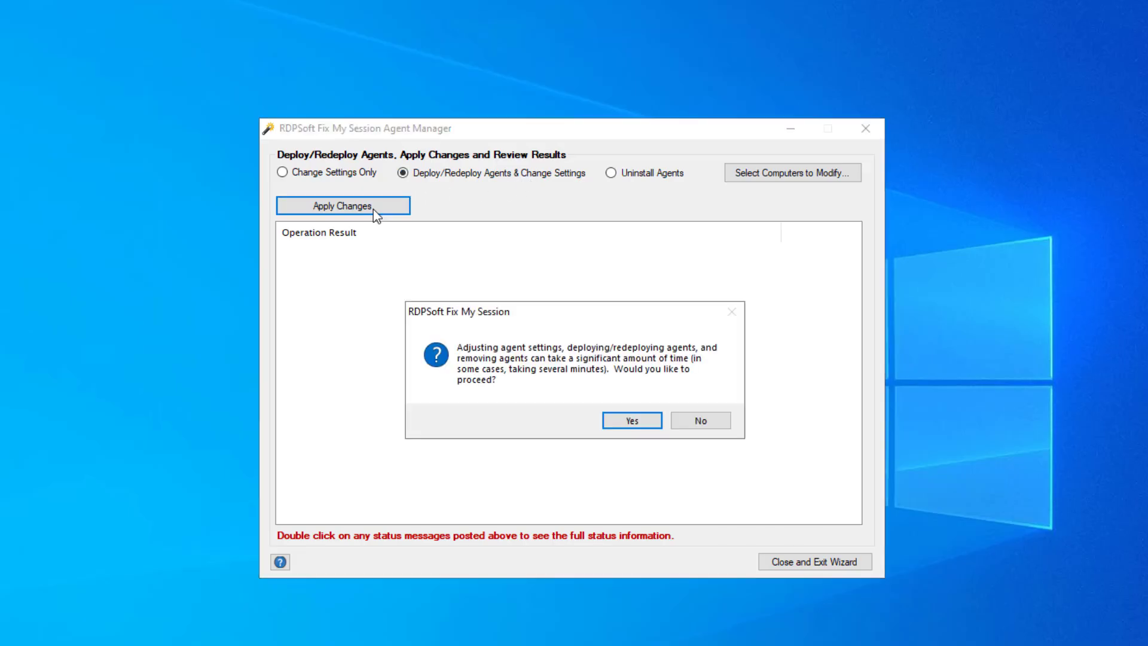
{"action": "left_click", "coordinate": [631, 423]}
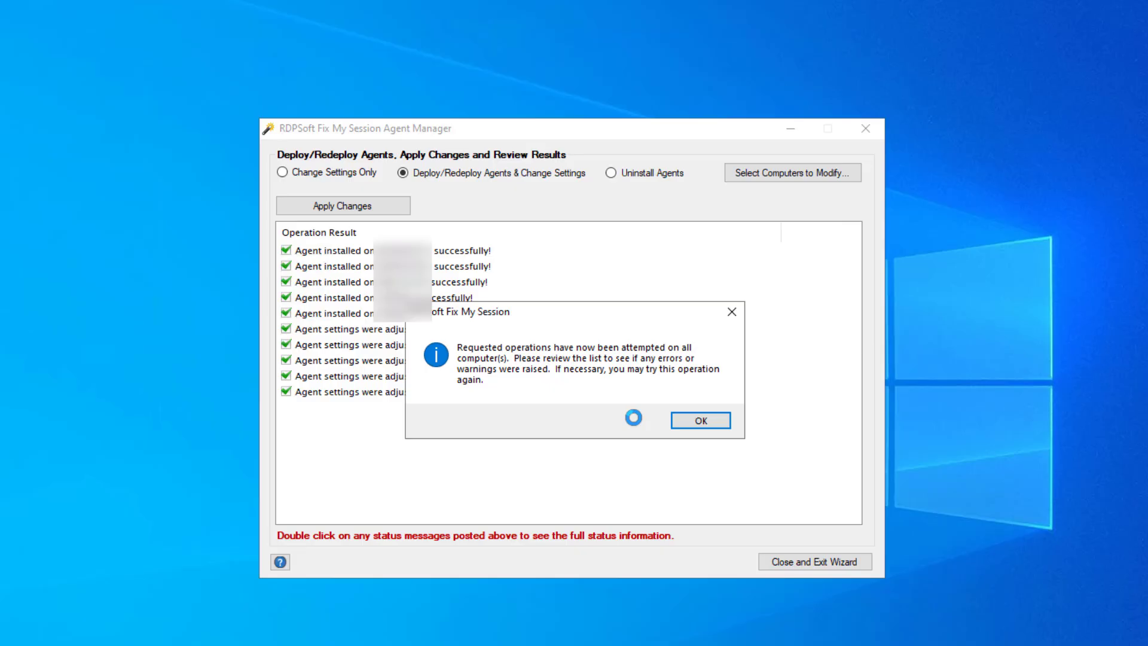
{"action": "left_click", "coordinate": [698, 426]}
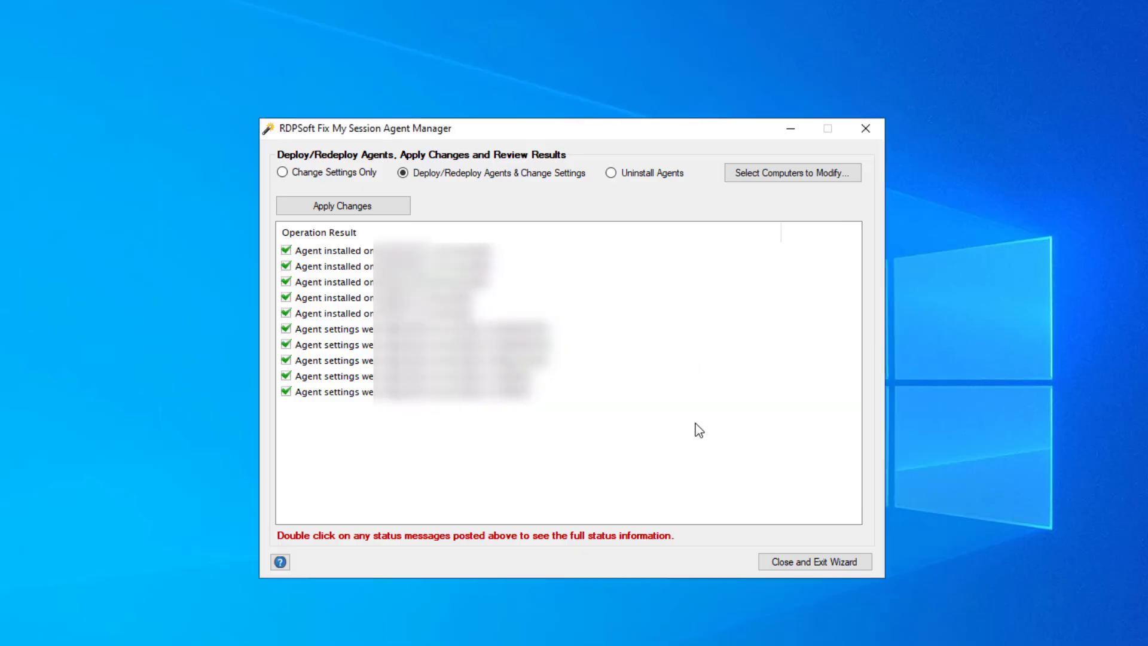
{"action": "left_click", "coordinate": [813, 565]}
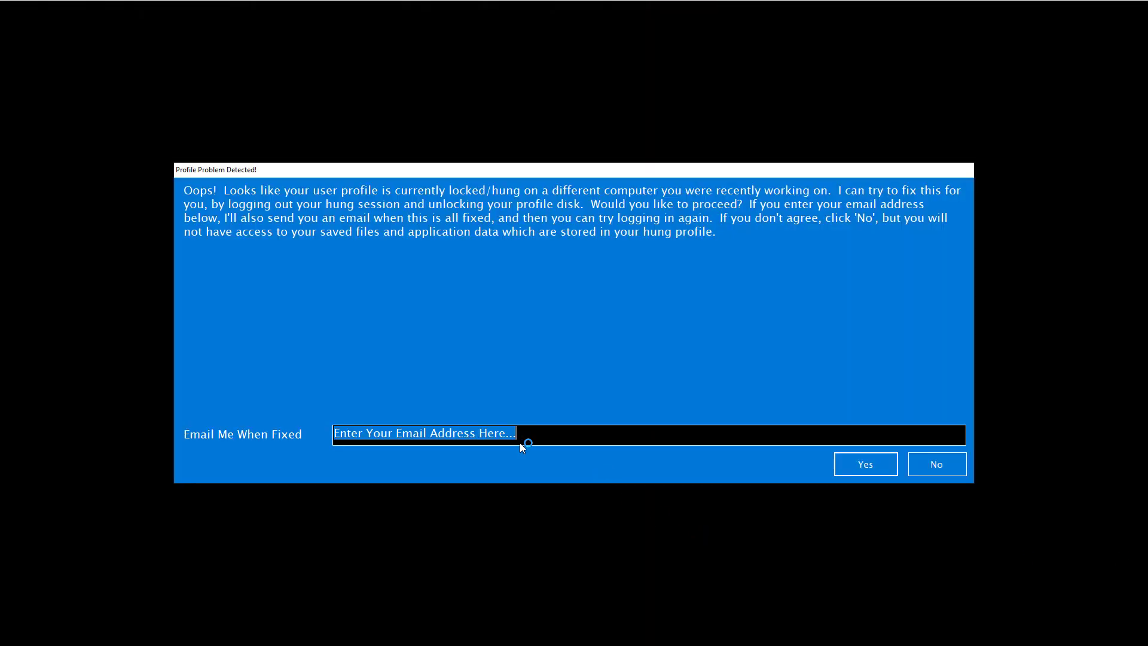
Erase the placeholder text in the Profile Problem Detected prompt's Email Me When Fixed field.
{"action": "left_click", "coordinate": [527, 437]}
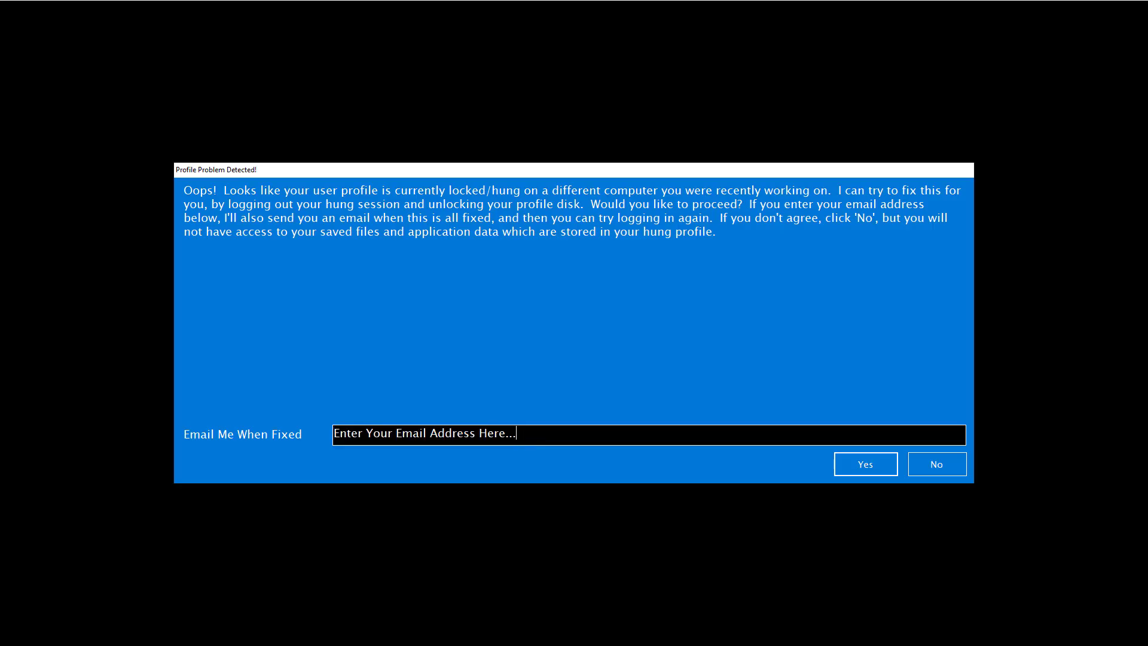
{"action": "key", "text": "ctrl+shift+Left"}
{"action": "key", "text": "ctrl+shift+Left"}
{"action": "key", "text": "ctrl+shift+Left"}
{"action": "key", "text": "ctrl+shift+Left"}
{"action": "key", "text": "BackSpace"}
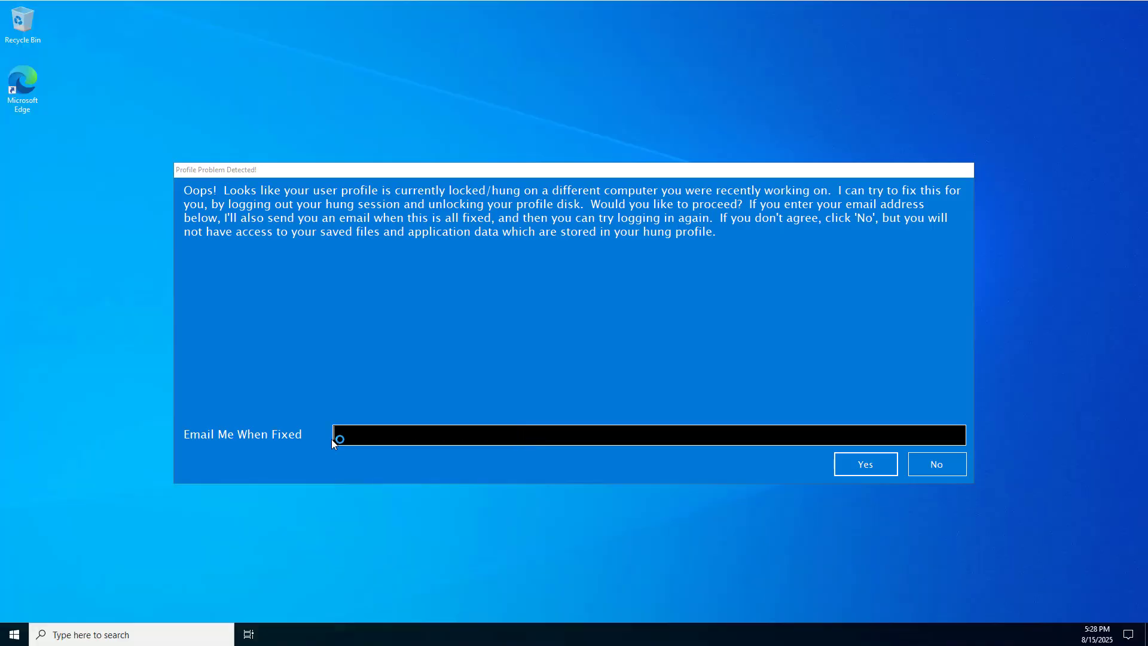
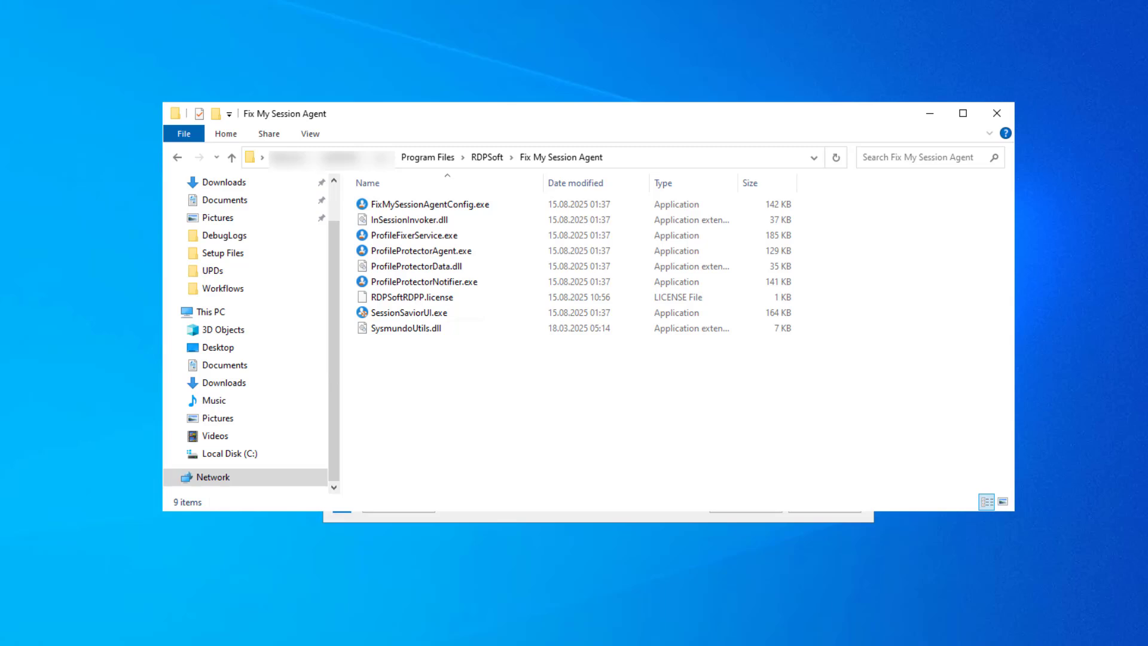
Select SessionSaviorUI.exe in the Fix My Session Agent folder.
{"action": "left_click", "coordinate": [409, 313]}
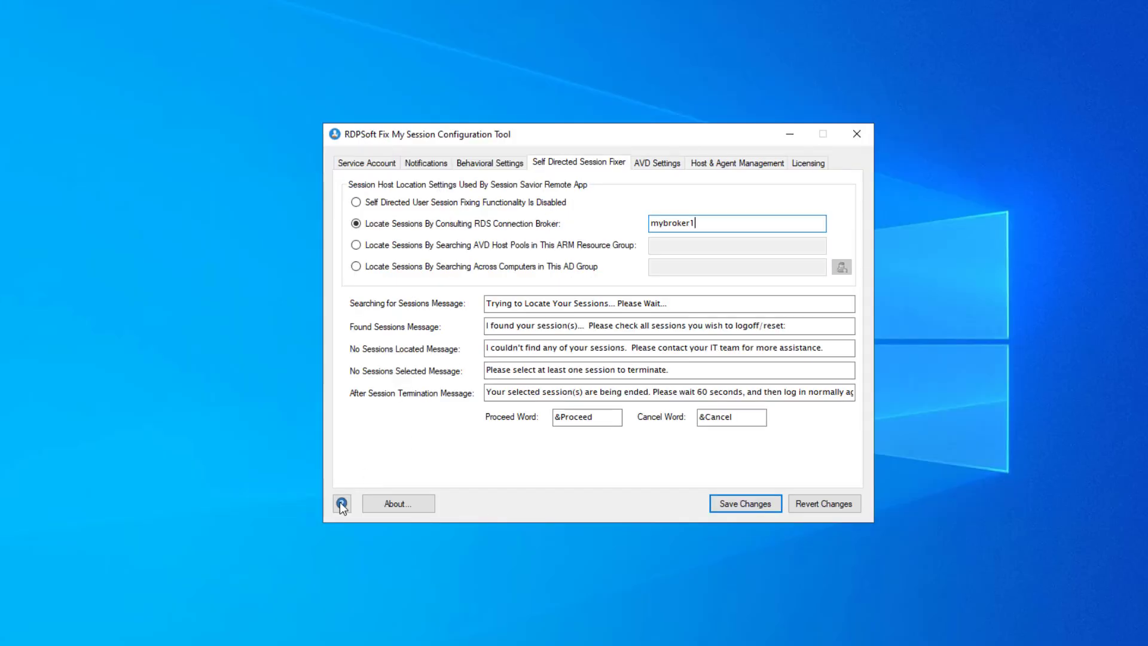
Open the help topic on deploying the Self-Directed Session Savior App and review the RDS collection guide.
{"action": "left_click", "coordinate": [342, 504]}
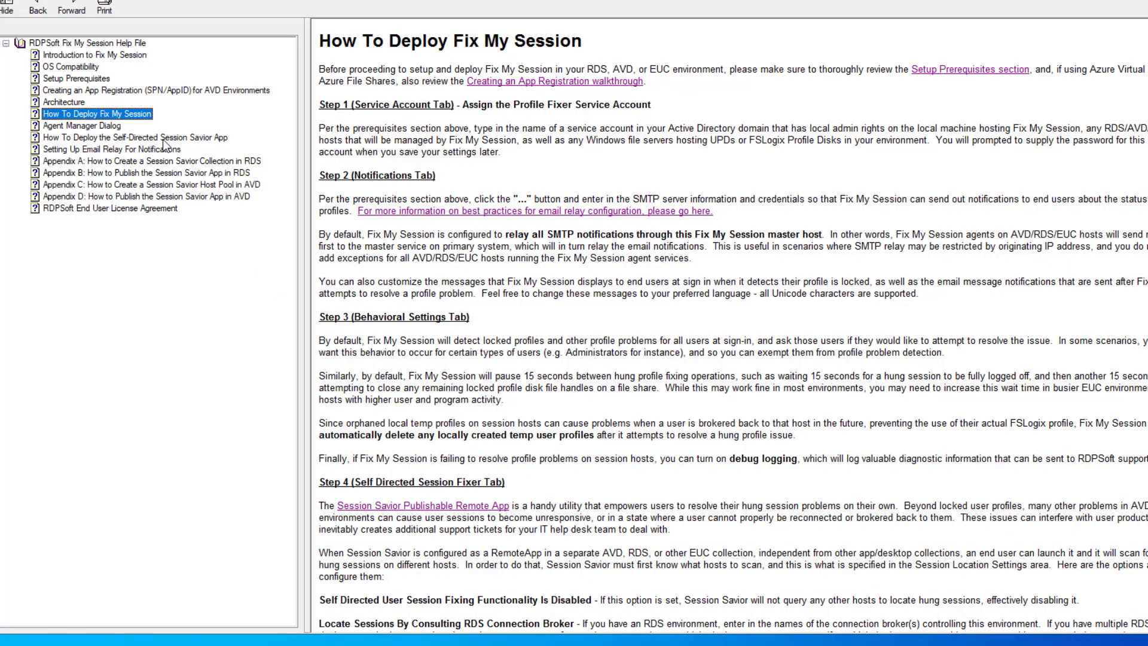
{"action": "left_click", "coordinate": [163, 139]}
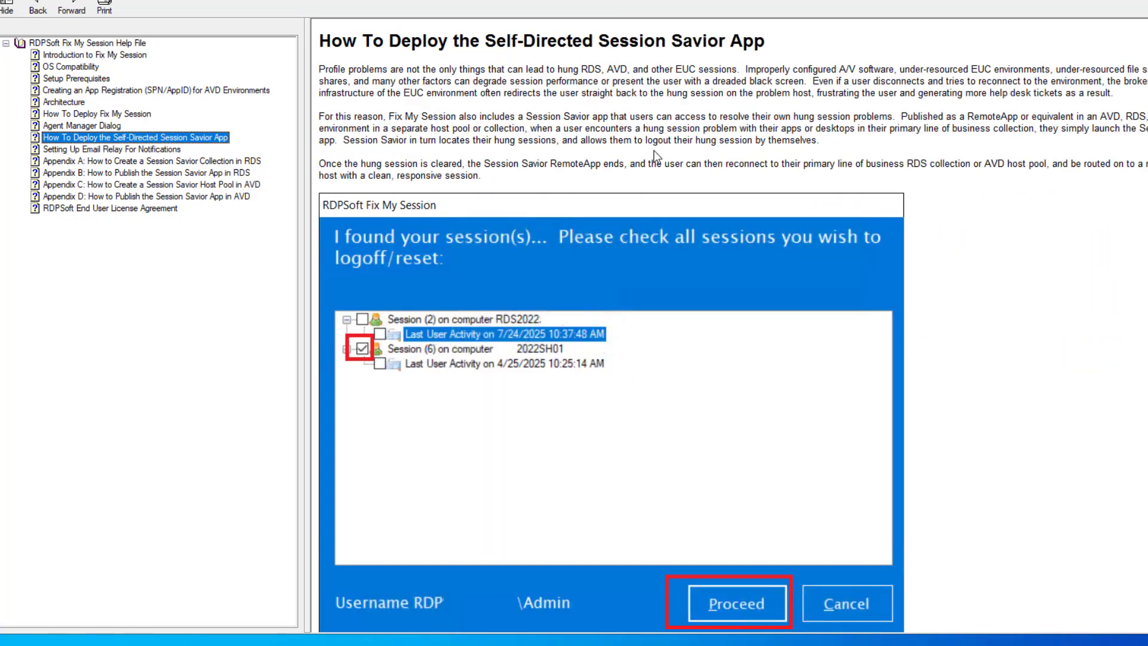
{"action": "scroll", "coordinate": [655, 153], "scroll_direction": "down", "scroll_amount": 10}
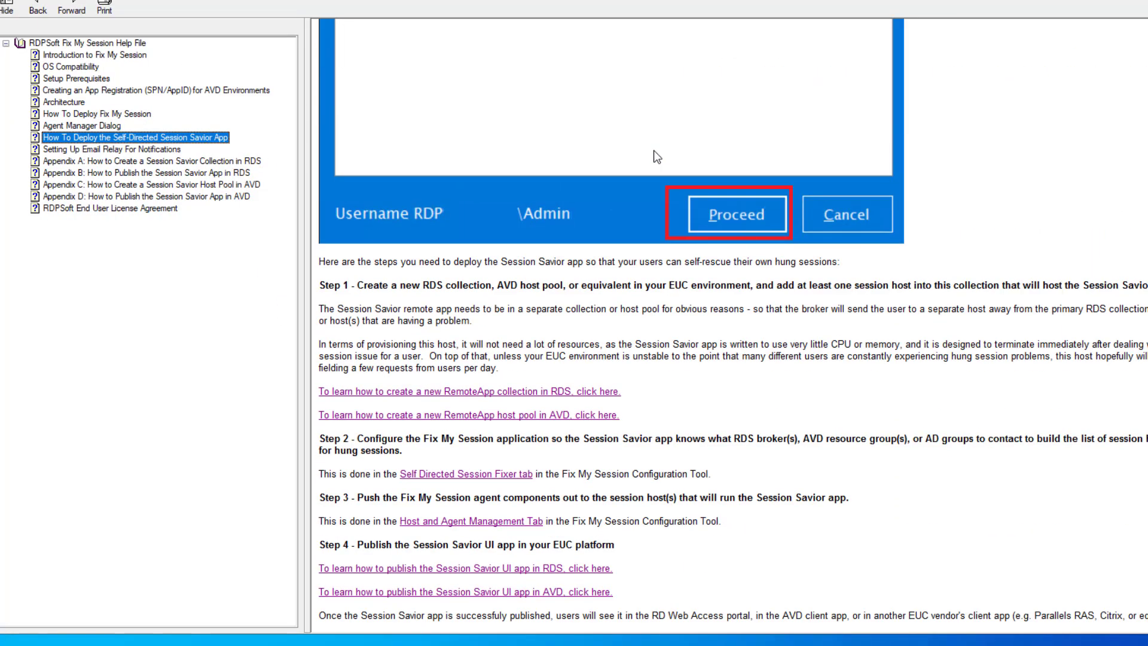
{"action": "left_click", "coordinate": [539, 392]}
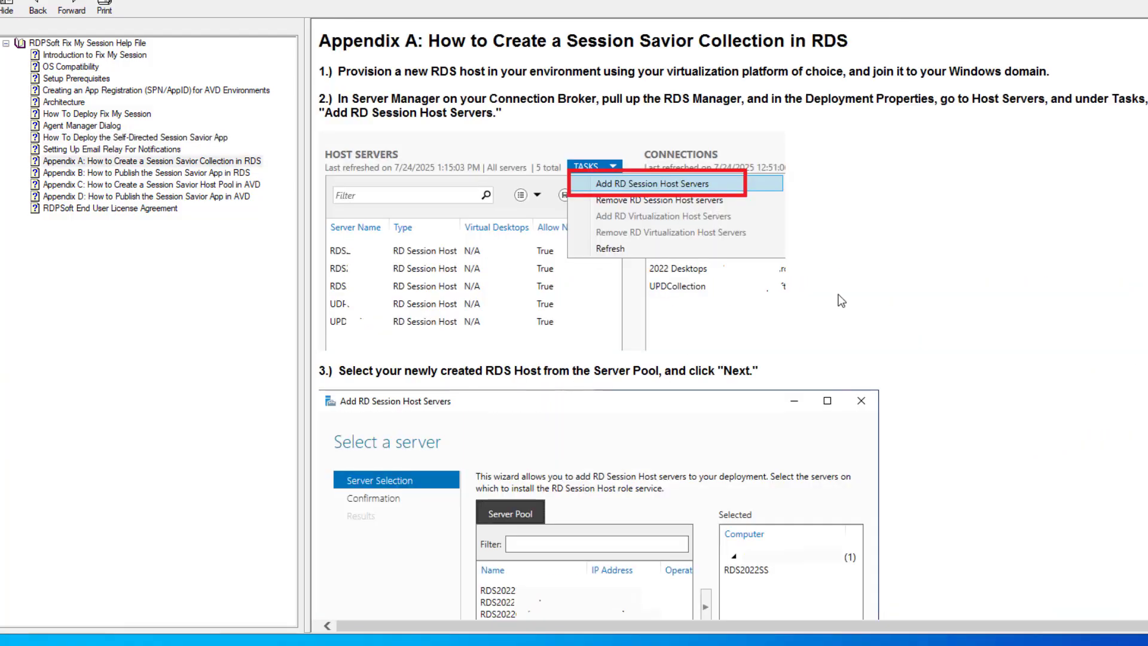
{"action": "scroll", "coordinate": [962, 272], "scroll_direction": "down", "scroll_amount": 20}
{"action": "scroll", "coordinate": [961, 273], "scroll_direction": "down", "scroll_amount": 20}
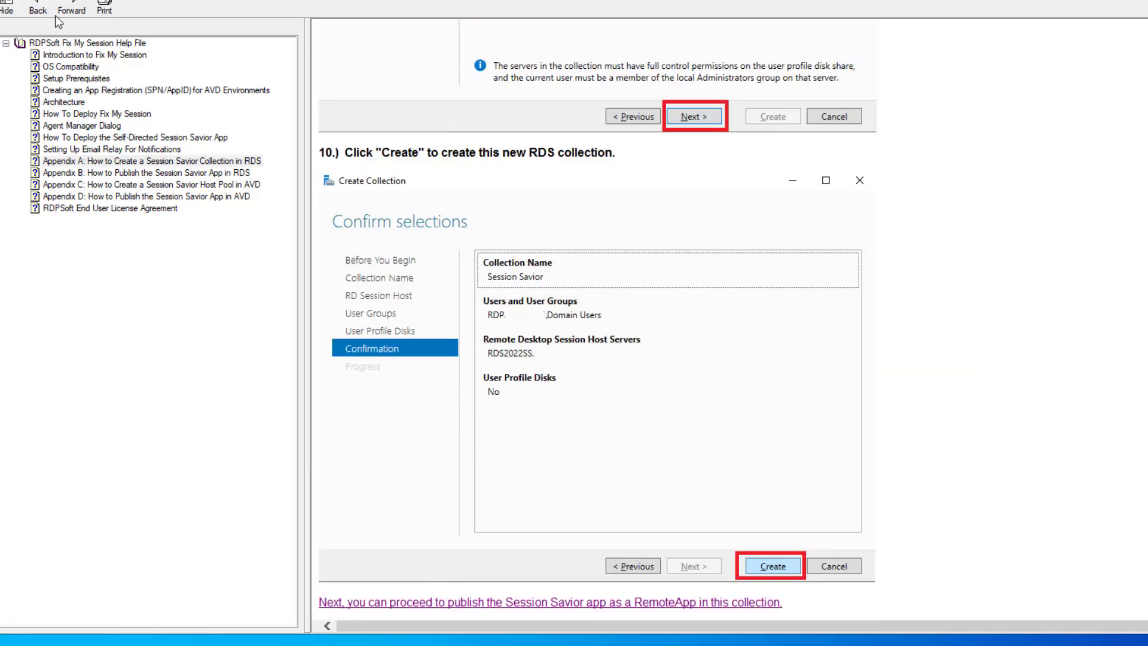
{"action": "left_click", "coordinate": [38, 9]}
Review the guide to publishing the app in RDS, then return to the deployment topic.
{"action": "left_click", "coordinate": [565, 572]}
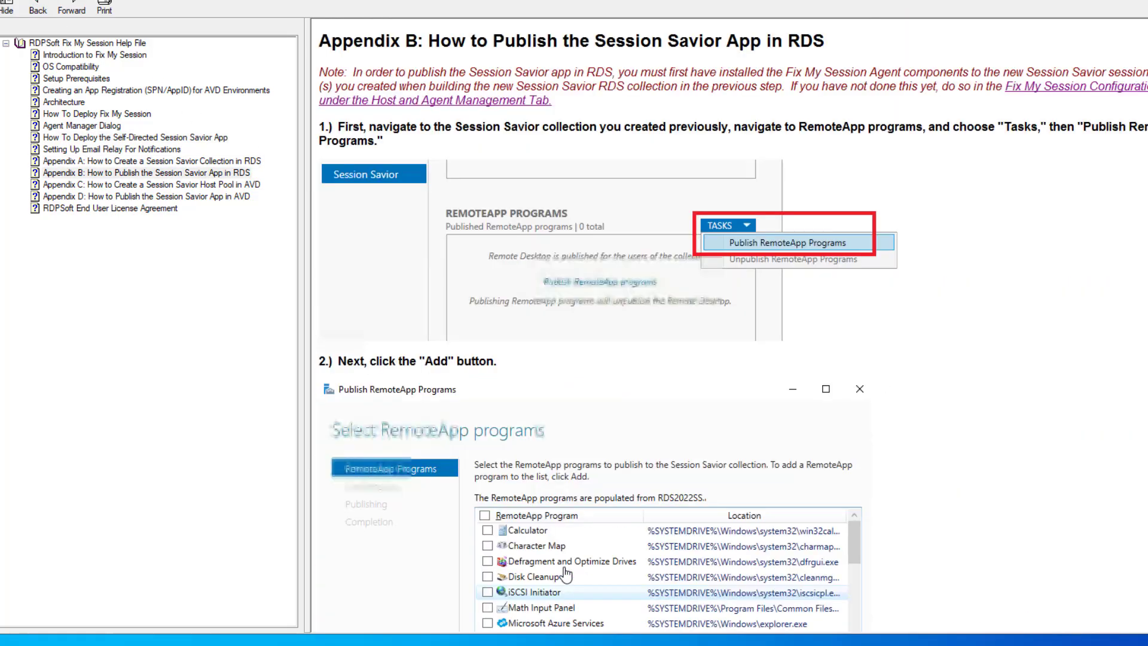
{"action": "scroll", "coordinate": [1029, 289], "scroll_direction": "down", "scroll_amount": 10}
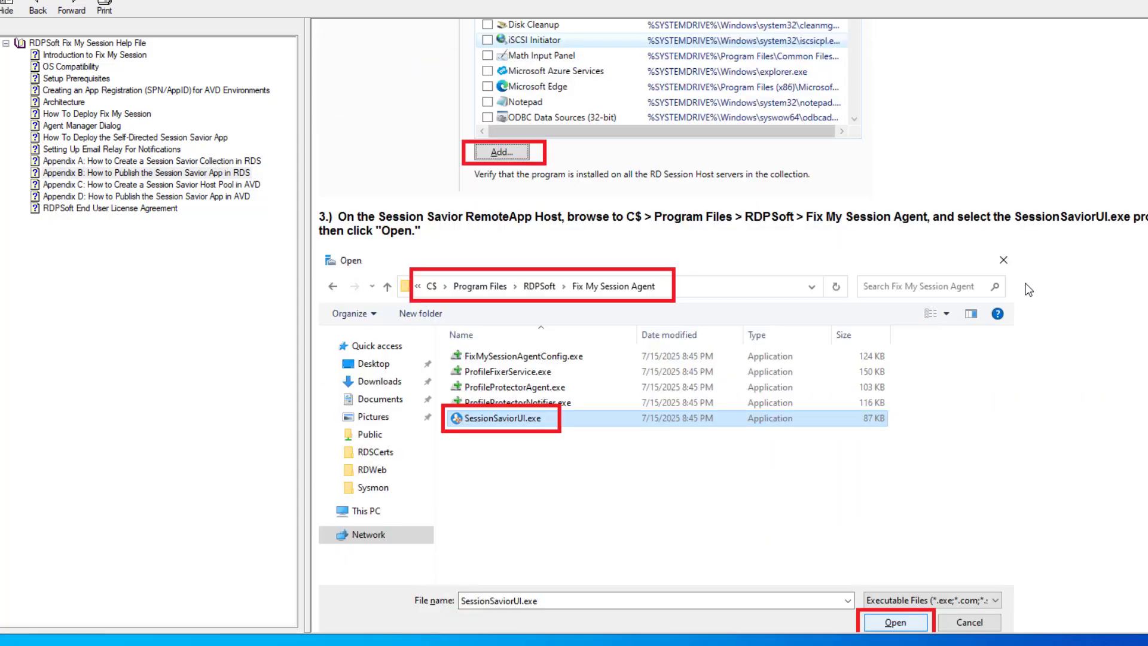
{"action": "scroll", "coordinate": [1029, 289], "scroll_direction": "down", "scroll_amount": 10}
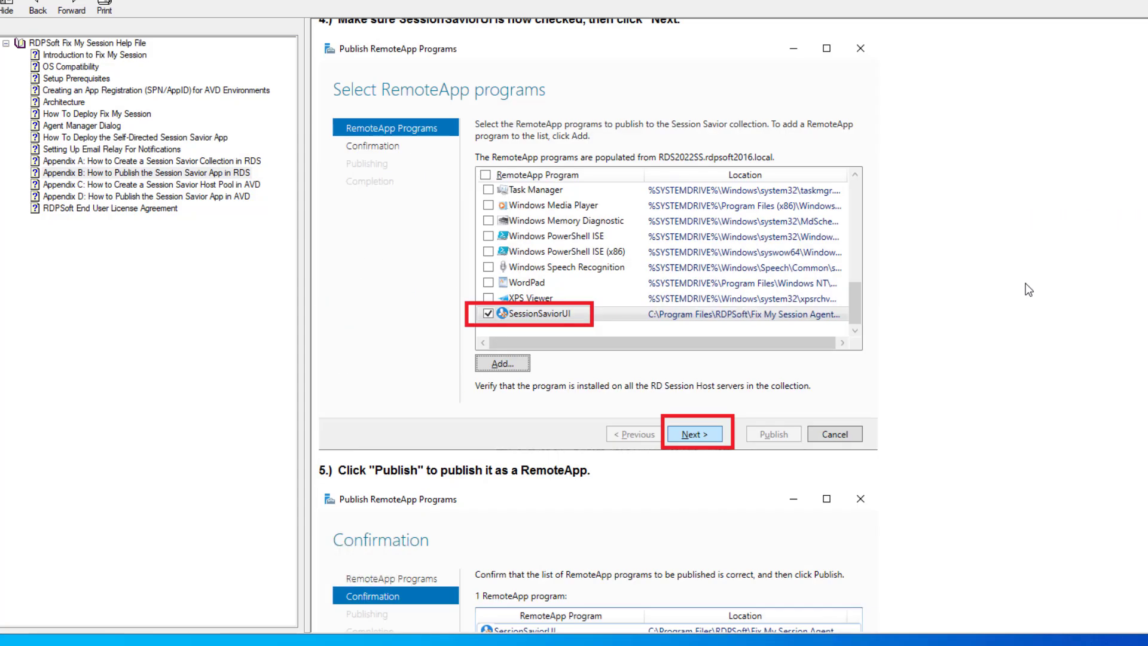
{"action": "scroll", "coordinate": [1028, 287], "scroll_direction": "down", "scroll_amount": 10}
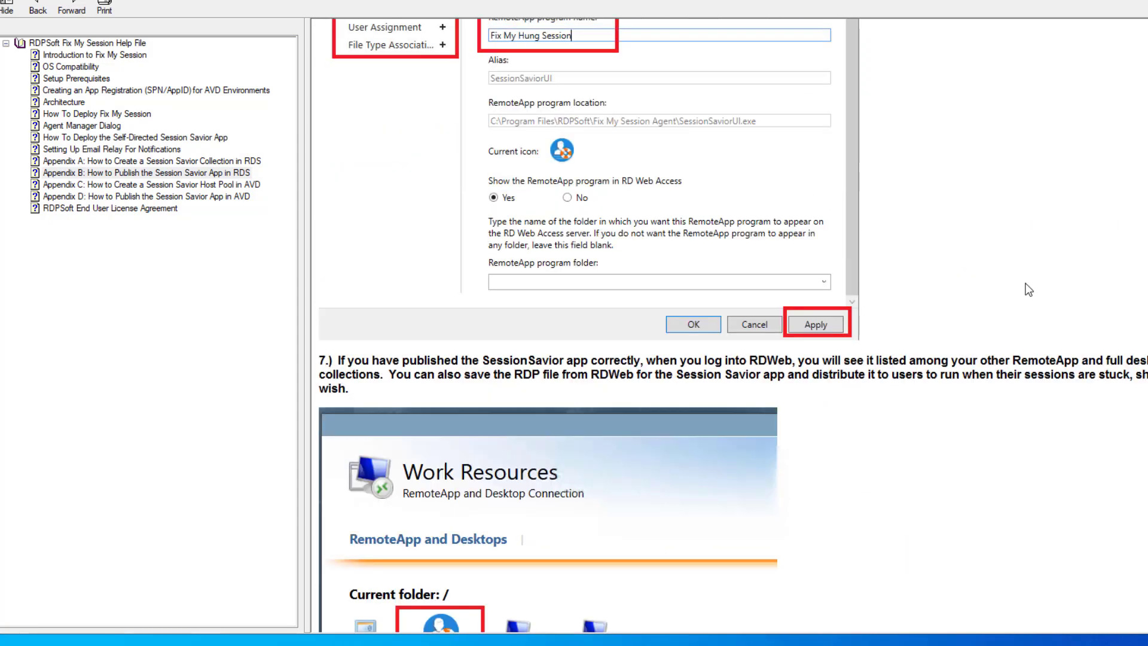
{"action": "scroll", "coordinate": [1029, 290], "scroll_direction": "down", "scroll_amount": 5}
{"action": "scroll", "coordinate": [1026, 287], "scroll_direction": "up", "scroll_amount": 15}
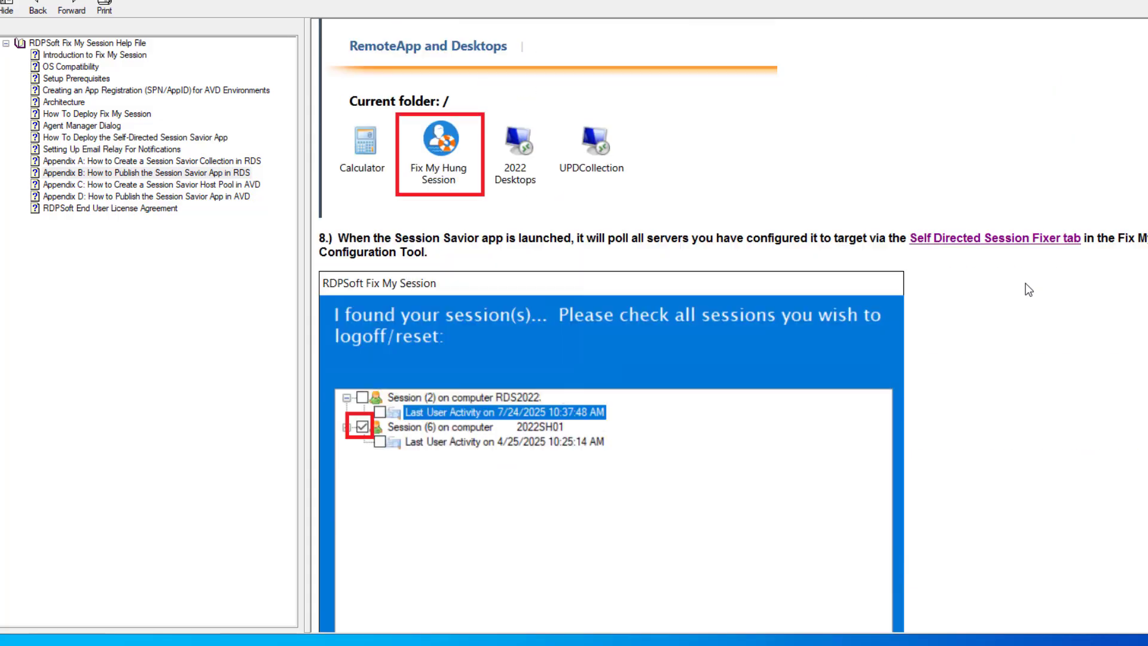
{"action": "left_click", "coordinate": [37, 7]}
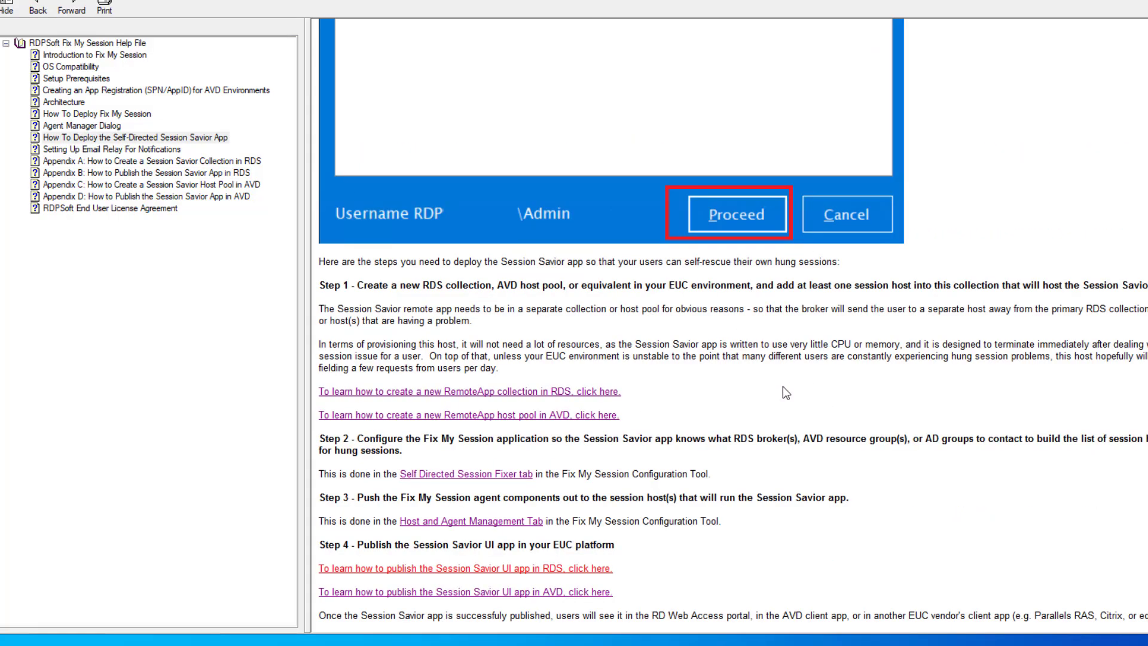
{"action": "left_click", "coordinate": [580, 417]}
{"action": "scroll", "coordinate": [897, 353], "scroll_direction": "down", "scroll_amount": 15}
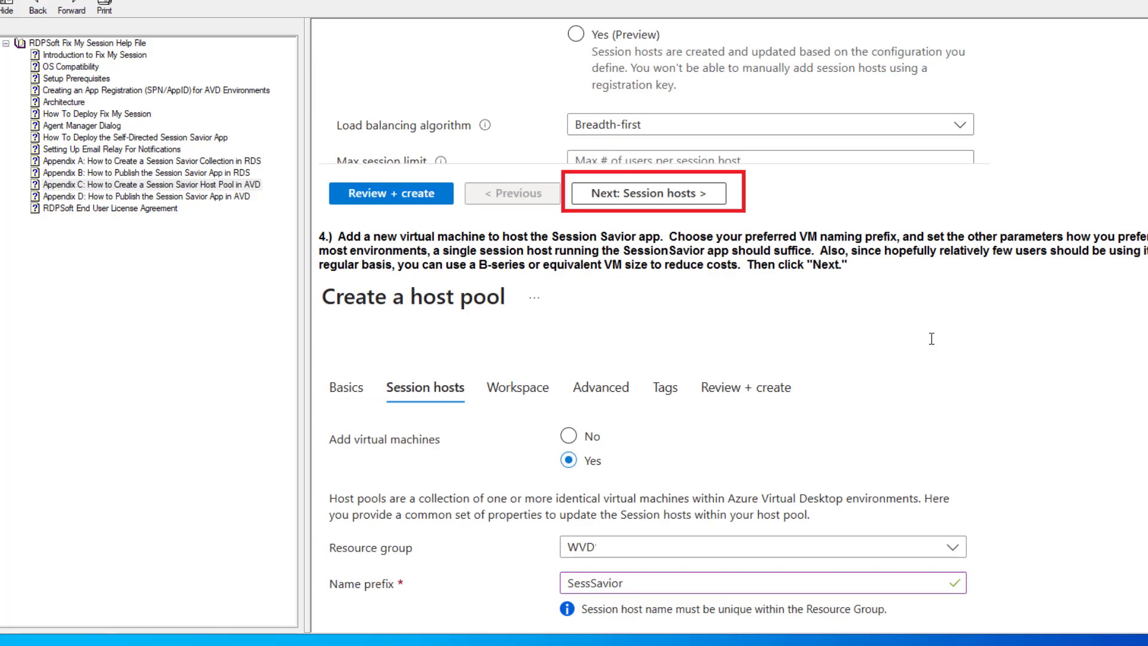
{"action": "scroll", "coordinate": [932, 339], "scroll_direction": "down", "scroll_amount": 20}
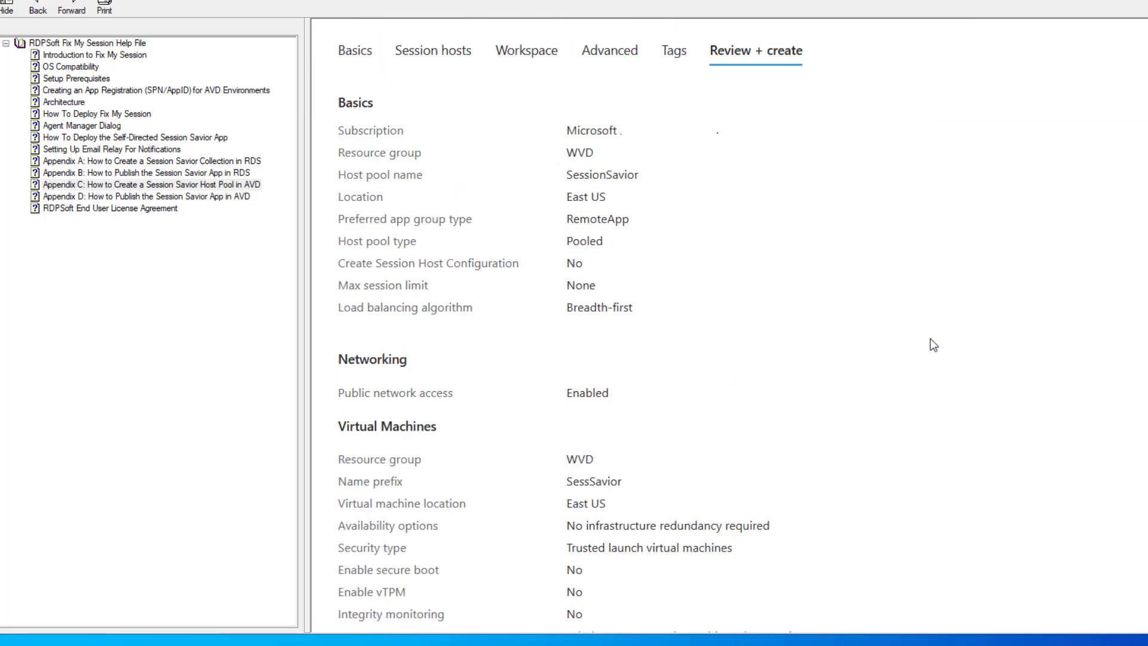
{"action": "scroll", "coordinate": [933, 345], "scroll_direction": "down", "scroll_amount": 3}
{"action": "left_click", "coordinate": [38, 7]}
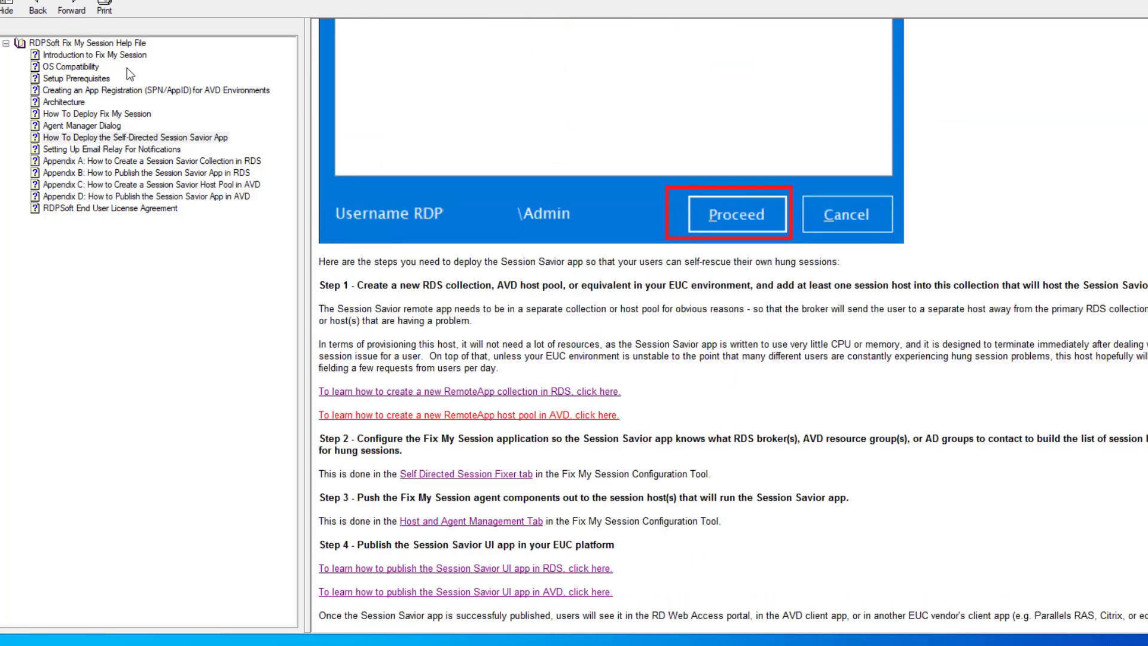
{"action": "left_click", "coordinate": [538, 593]}
{"action": "scroll", "coordinate": [990, 191], "scroll_direction": "down", "scroll_amount": 20}
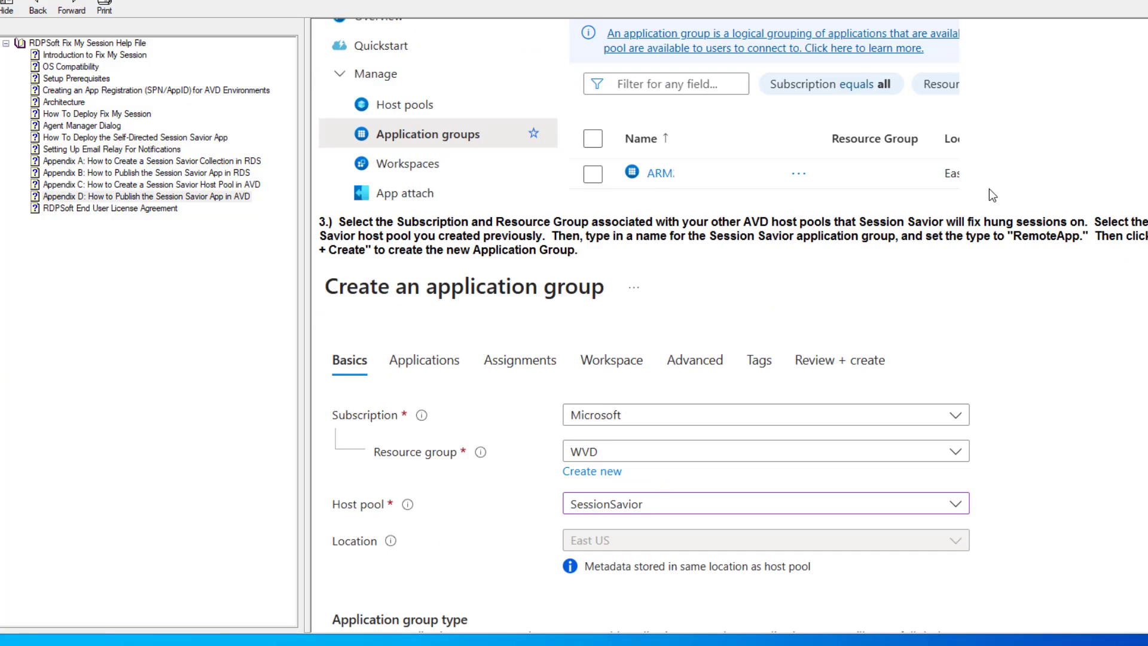
{"action": "scroll", "coordinate": [989, 196], "scroll_direction": "down", "scroll_amount": 20}
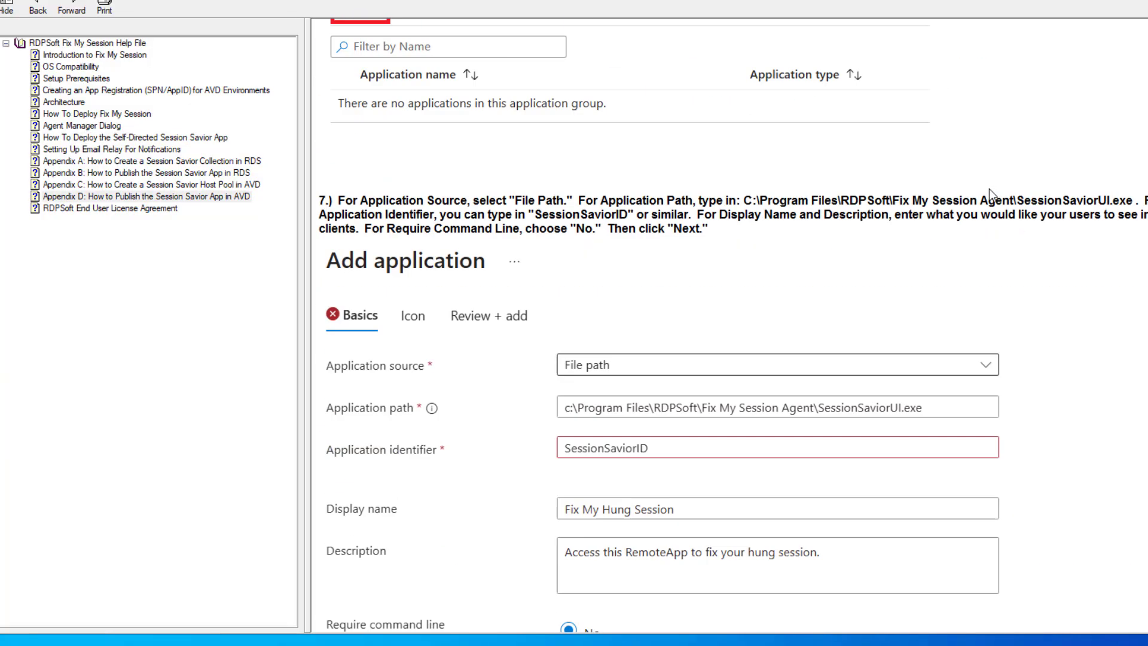
{"action": "scroll", "coordinate": [990, 190], "scroll_direction": "down", "scroll_amount": 20}
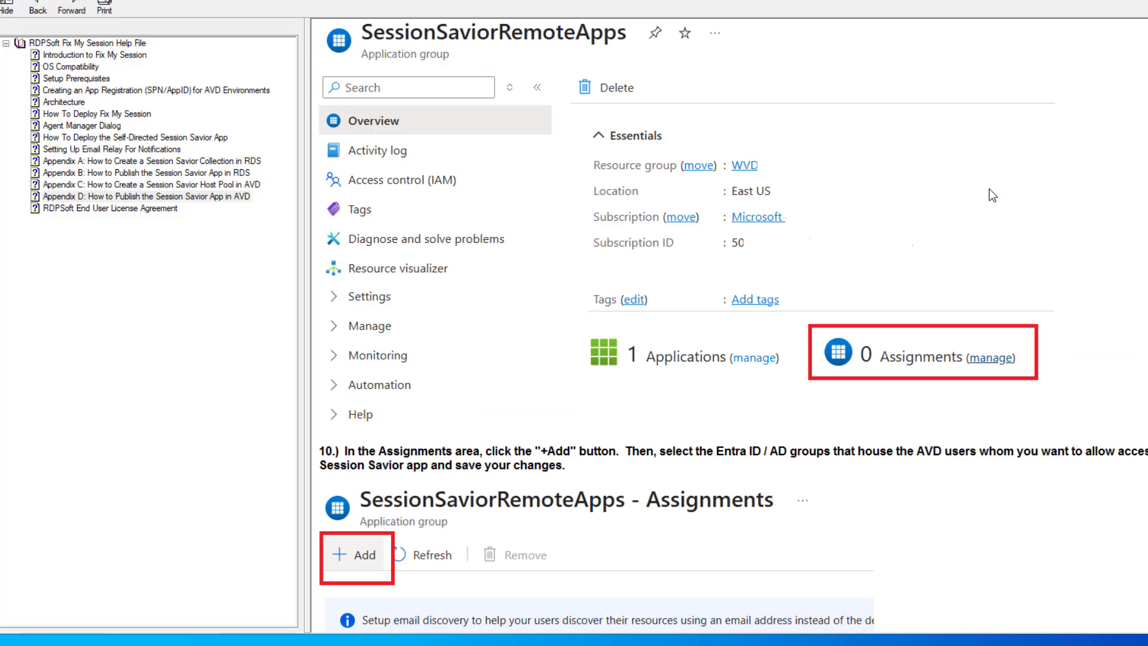
{"action": "scroll", "coordinate": [989, 188], "scroll_direction": "down", "scroll_amount": 12}
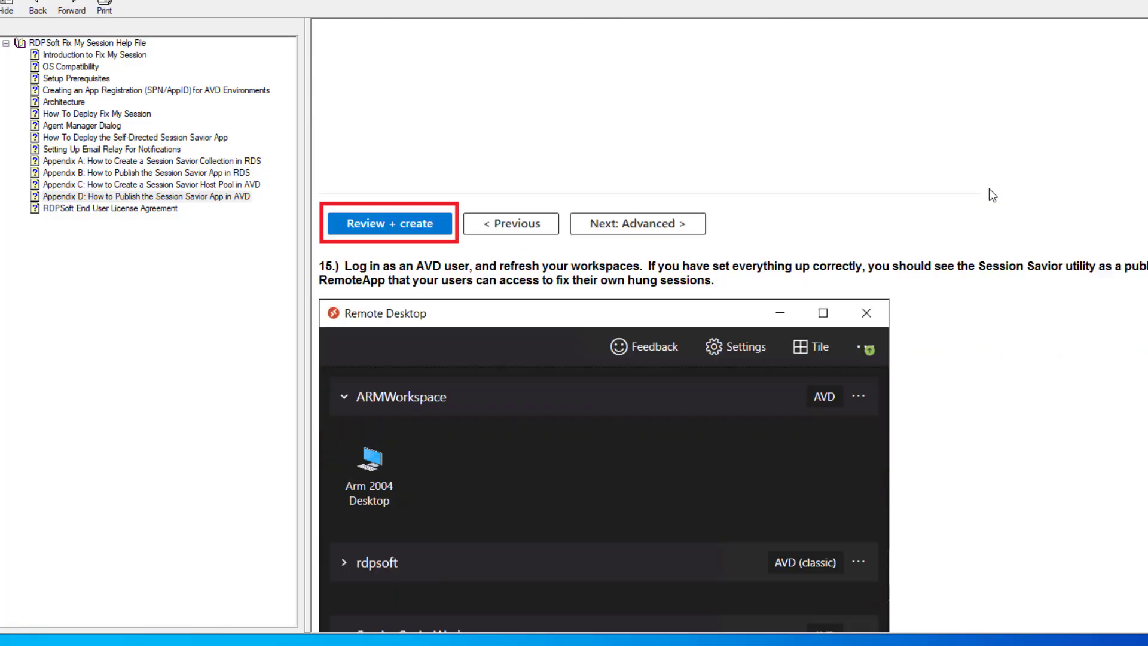
{"action": "left_click", "coordinate": [37, 7]}
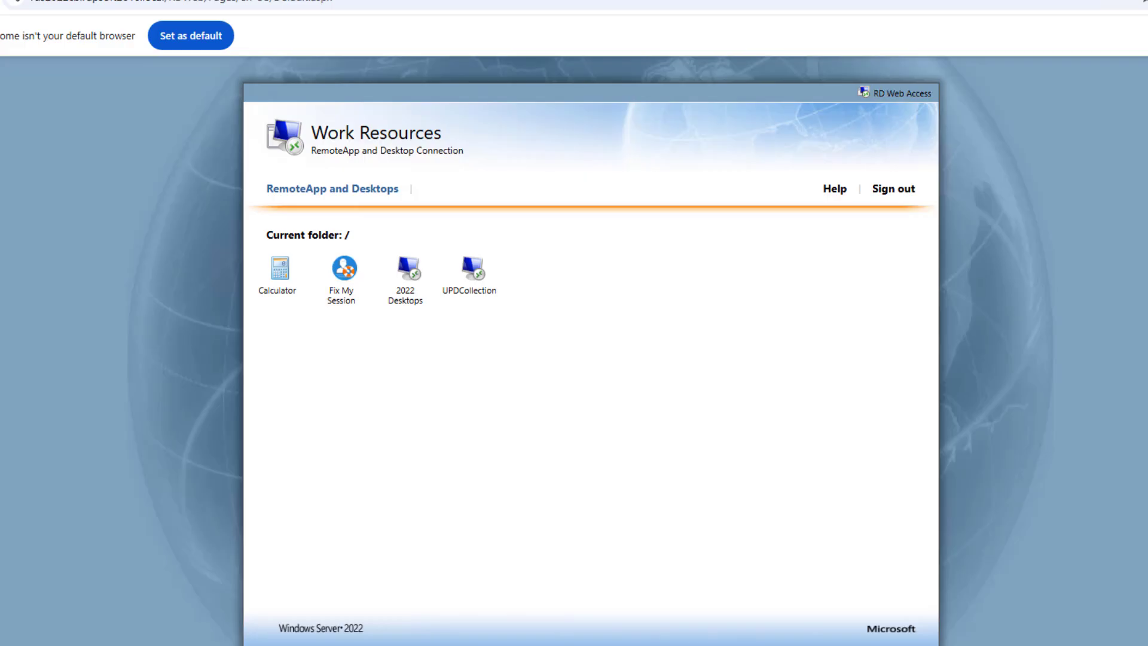
Launch Fix My Session from Work Resources, downloading cpub-SessionSaviorUI-Session CmsRdsh (1).rdp.
{"action": "left_click", "coordinate": [346, 273]}
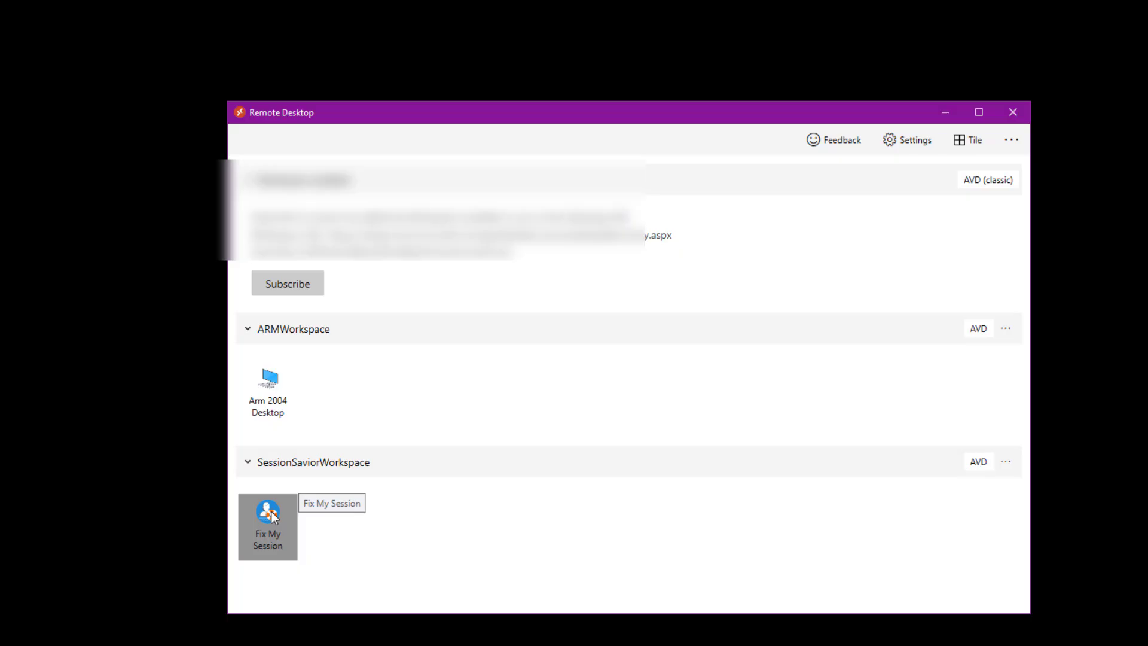
Start Fix My Session from SessionSaviorWorkspace and sign in with the account password.
{"action": "left_click", "coordinate": [272, 516]}
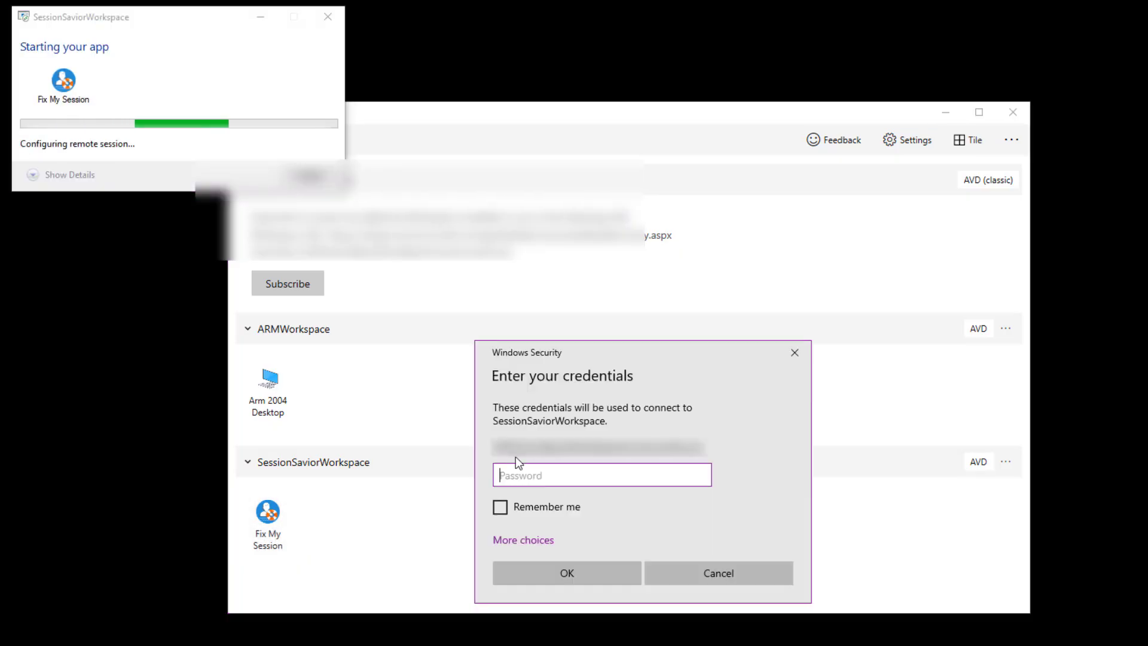
{"action": "type", "text": "••••••••••••••••"}
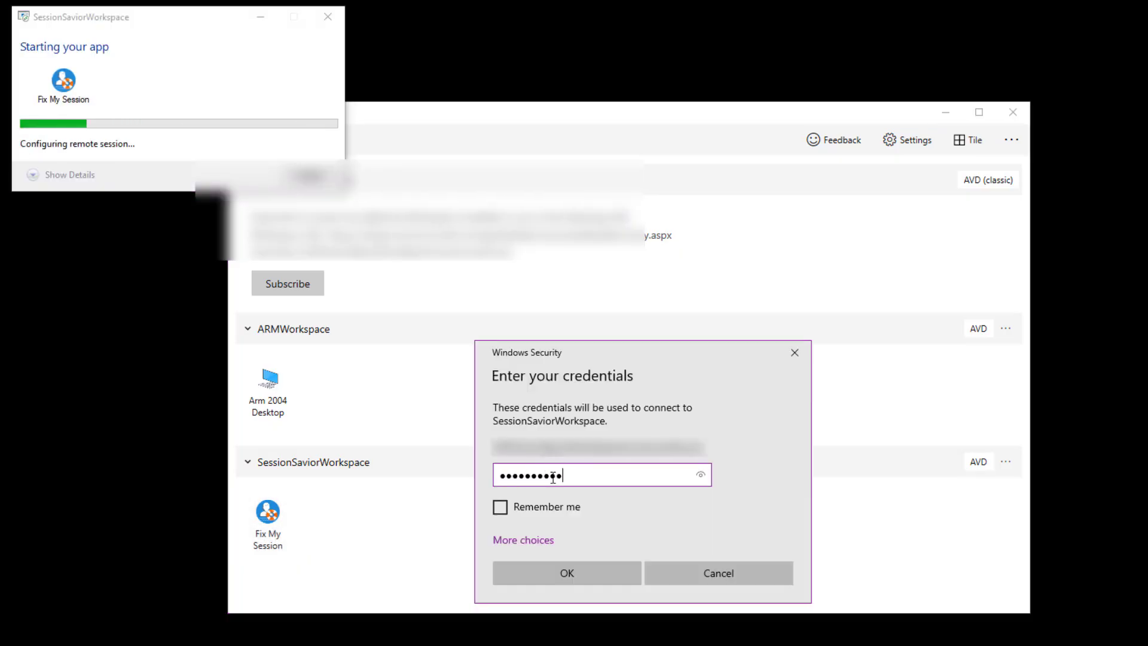
{"action": "key", "text": "Return"}
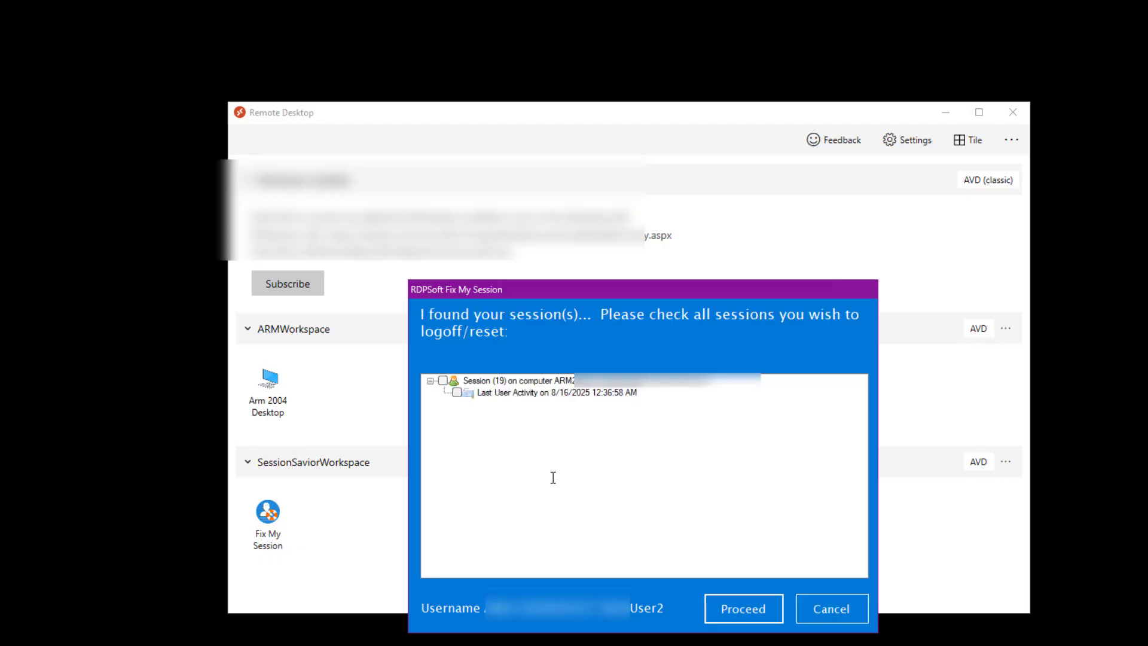
Tick Session (19), submit it for logoff/reset, and acknowledge the confirmation notice.
{"action": "left_click", "coordinate": [444, 380]}
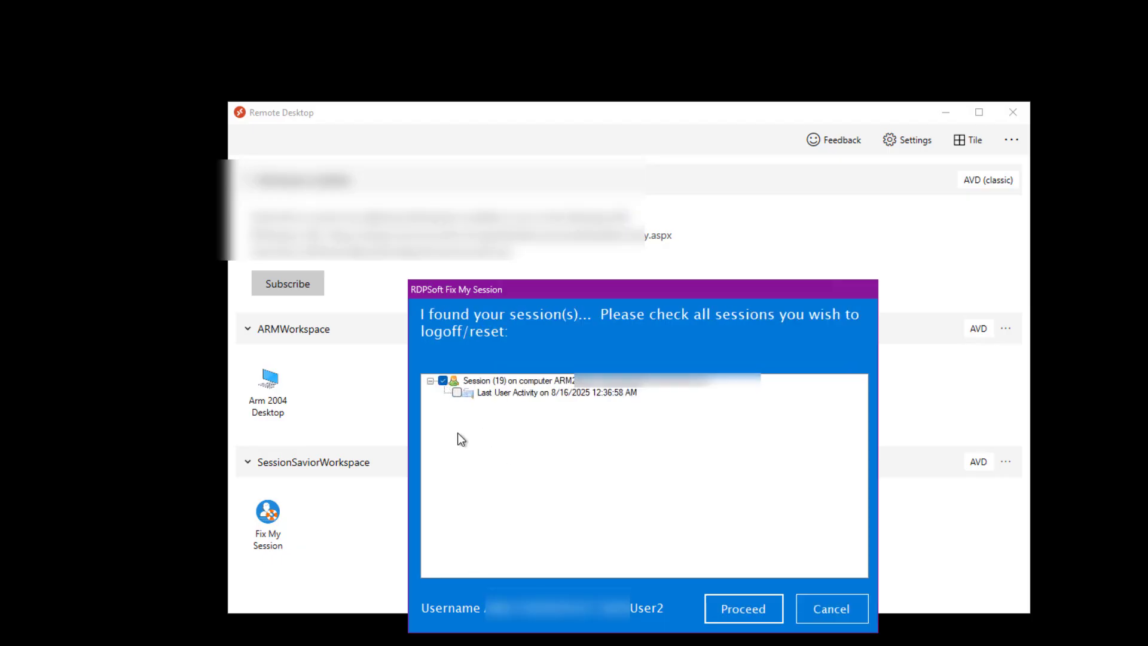
{"action": "left_click", "coordinate": [749, 610]}
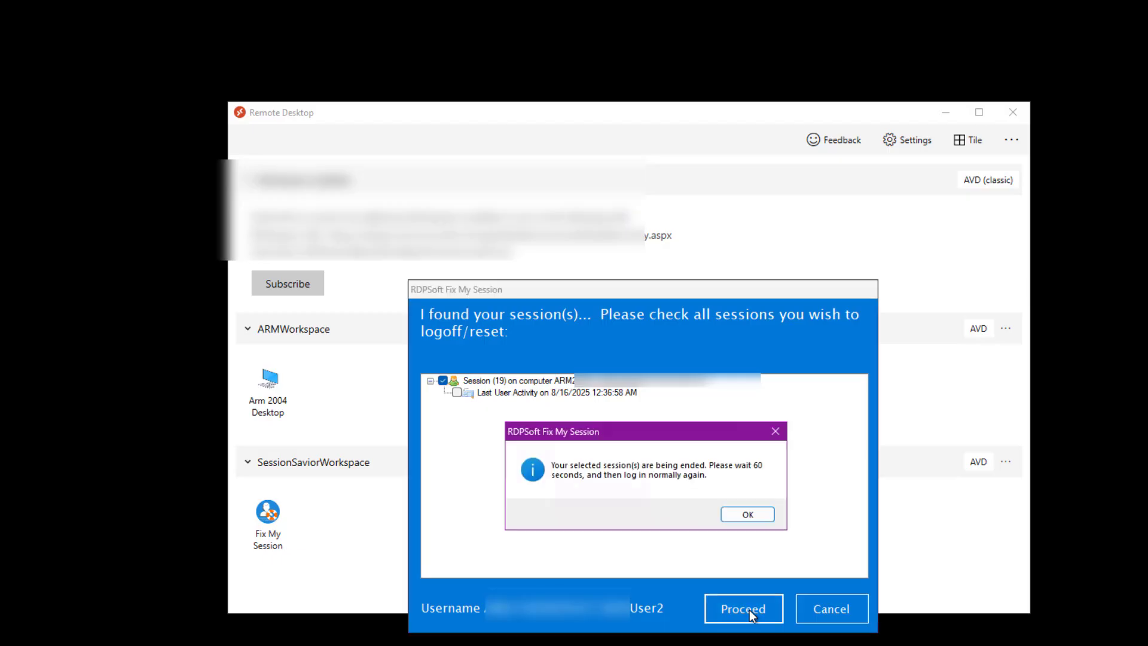
{"action": "left_click", "coordinate": [755, 520]}
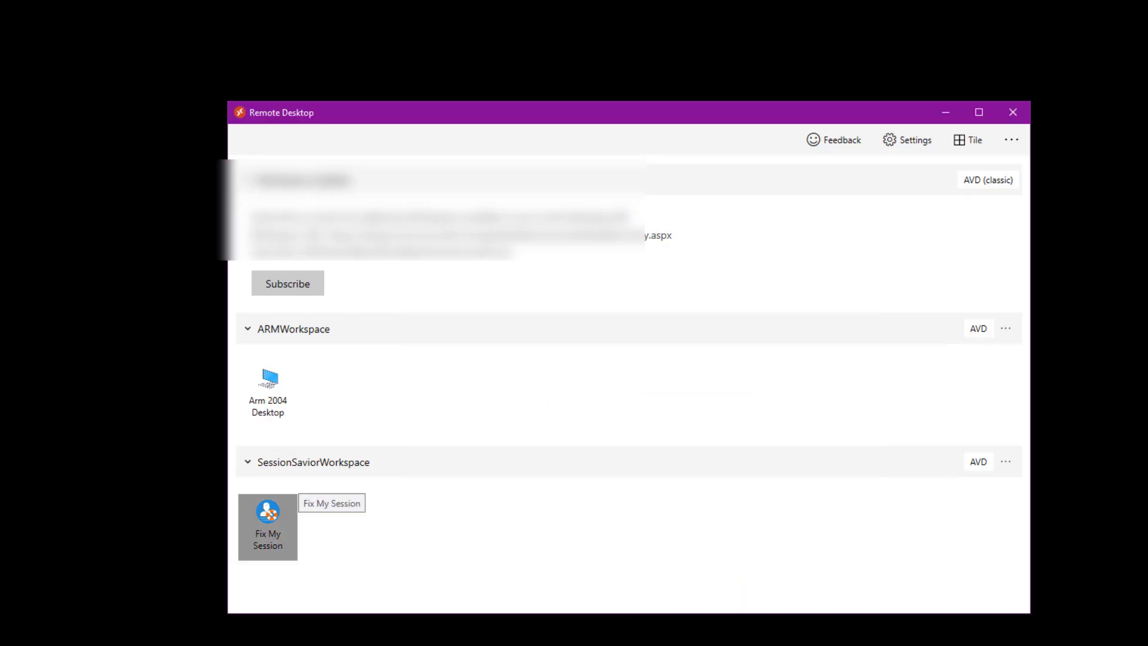